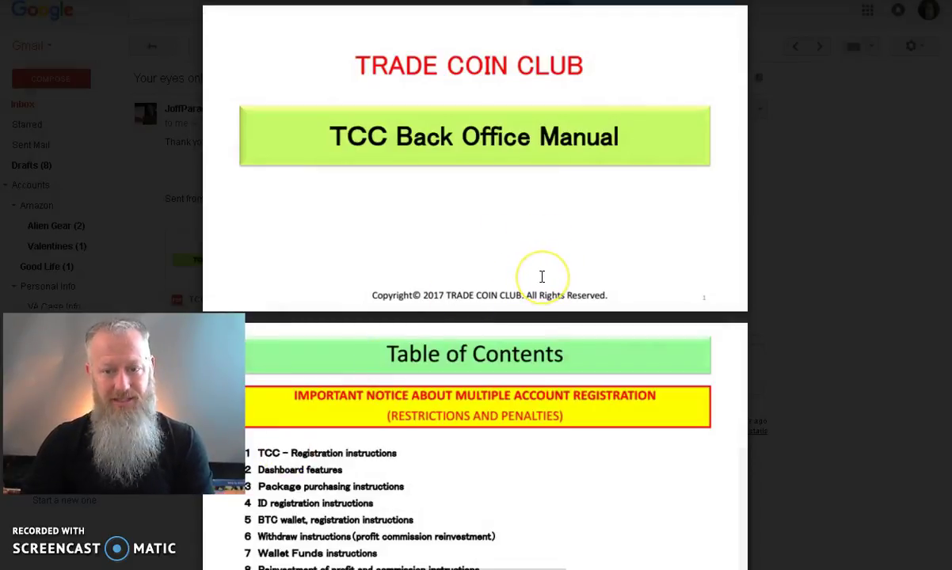
# Step: Scroll the manual PDF past the table of contents to the page 3 one-account-per-person notice
pyautogui.scroll(-1, 554, 281)
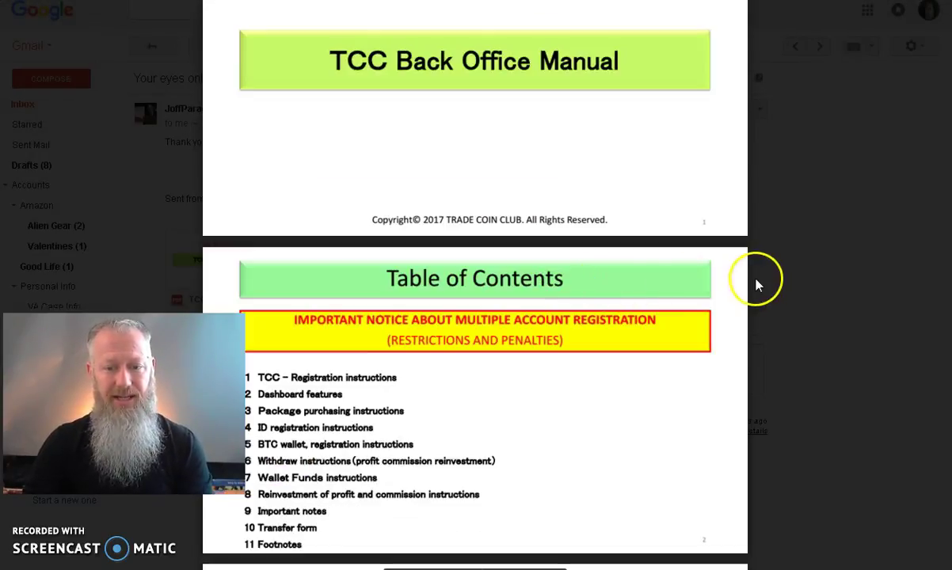
pyautogui.scroll(-1, 594, 314)
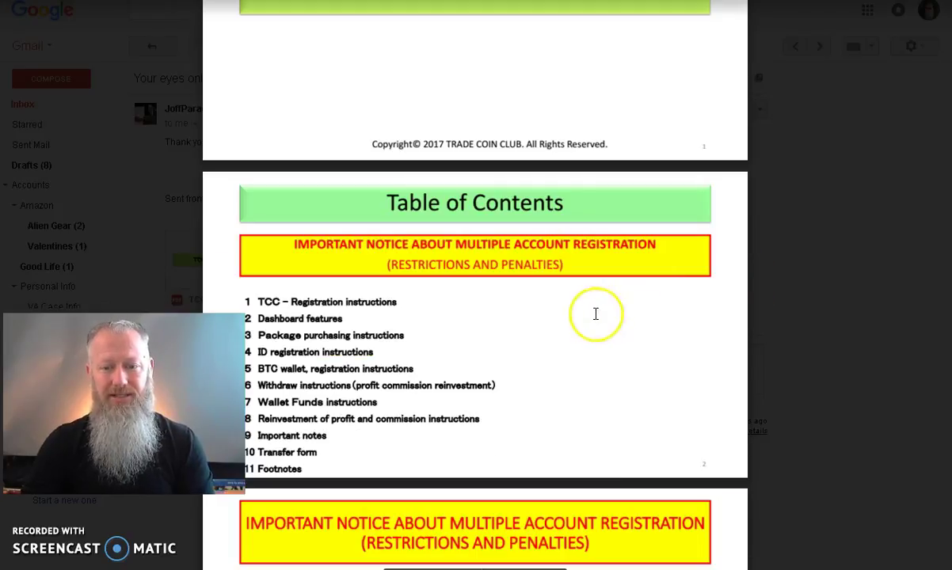
pyautogui.scroll(-1, 662, 302)
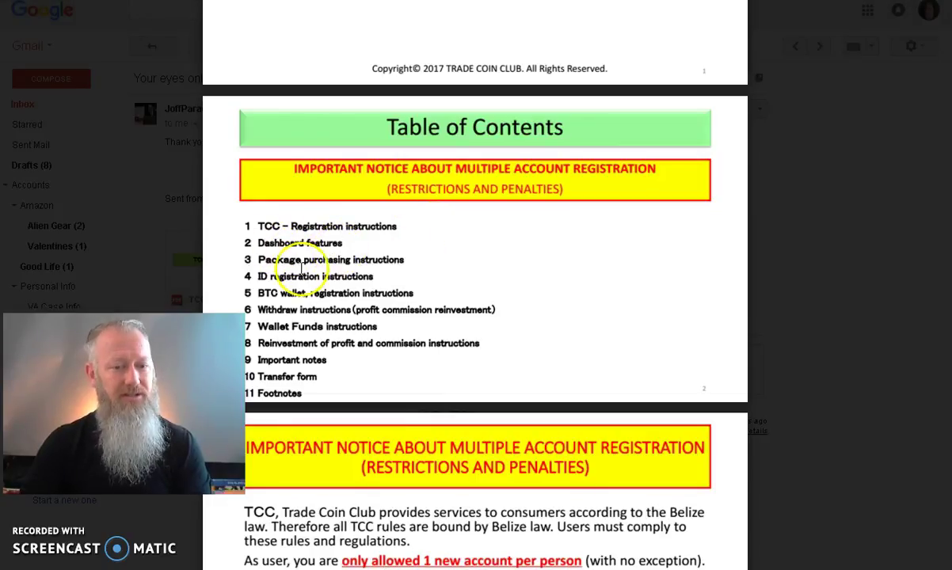
pyautogui.scroll(-1, 700, 296)
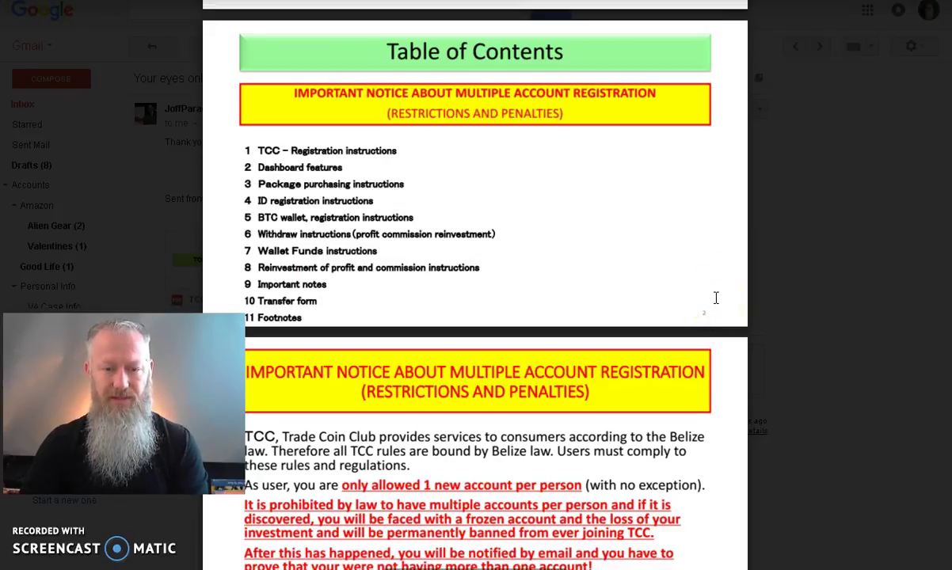
pyautogui.scroll(-3, 716, 297)
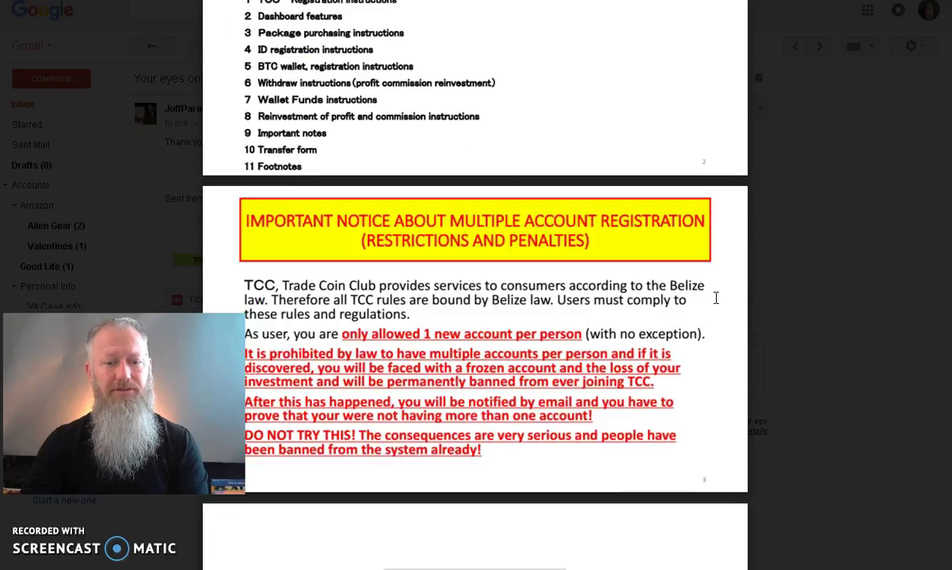
# Step: Scroll past the notice to the 'Registration instructions 1/3' slide showing the sign-up form fields
pyautogui.scroll(-1, 716, 298)
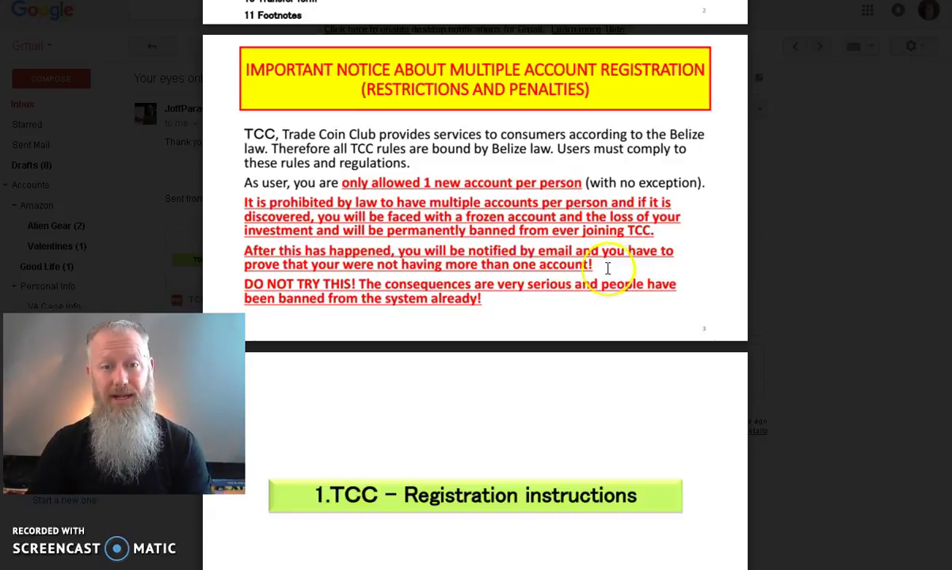
pyautogui.scroll(-2, 604, 270)
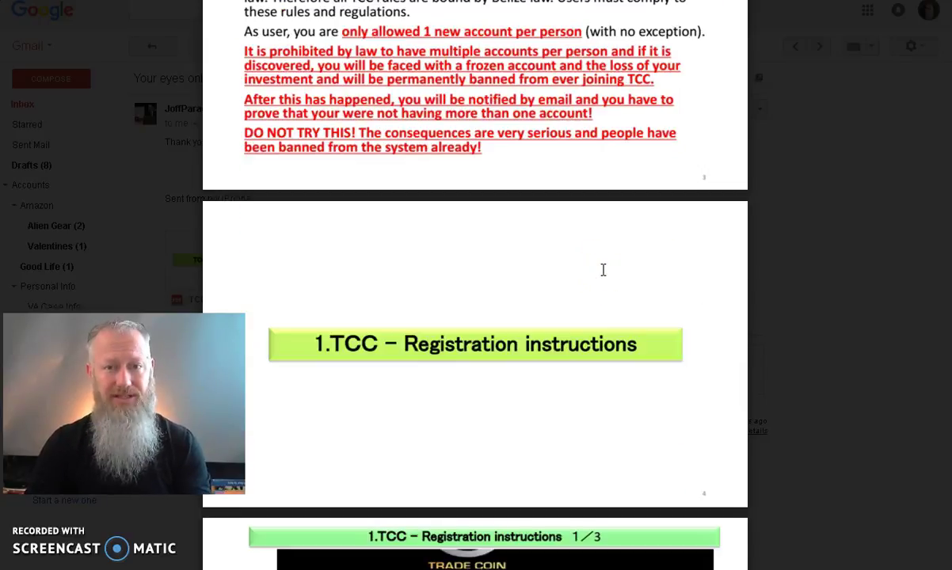
pyautogui.click(512, 259)
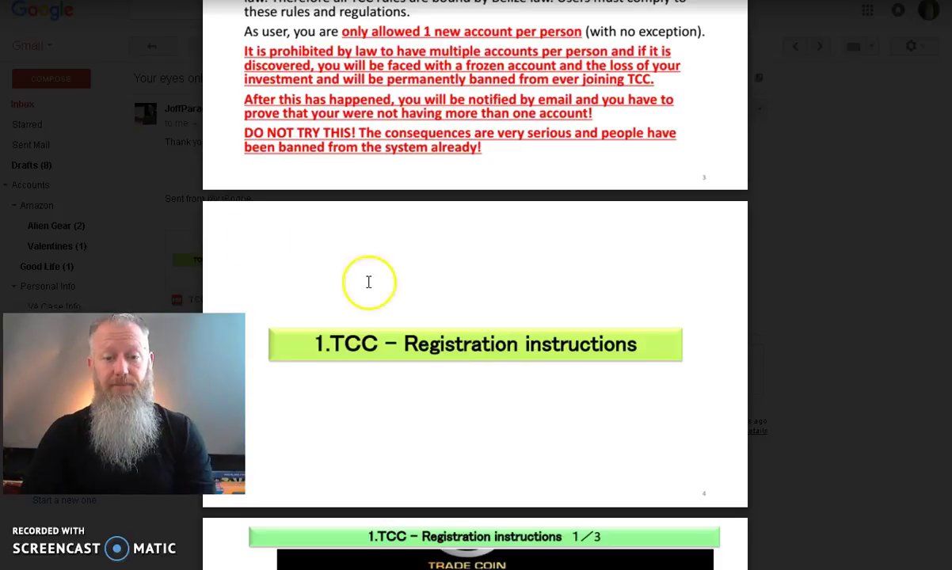
pyautogui.scroll(-2, 752, 353)
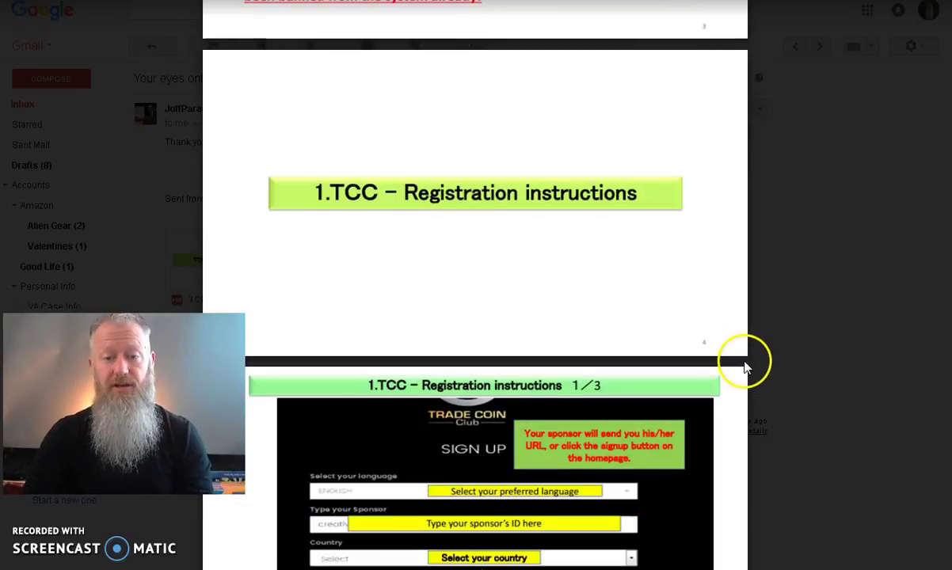
pyautogui.scroll(-2, 700, 395)
pyautogui.scroll(-1, 702, 389)
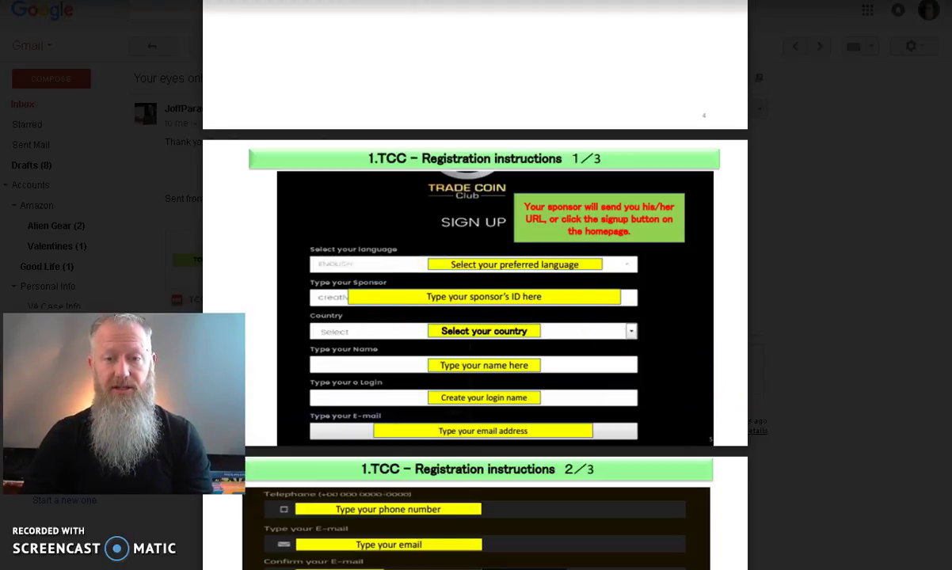
# Step: On the Trade Coin Club sign-up form, keep English as the language and choose USA as the country
pyautogui.hotkey('ctrl', 'Tab')
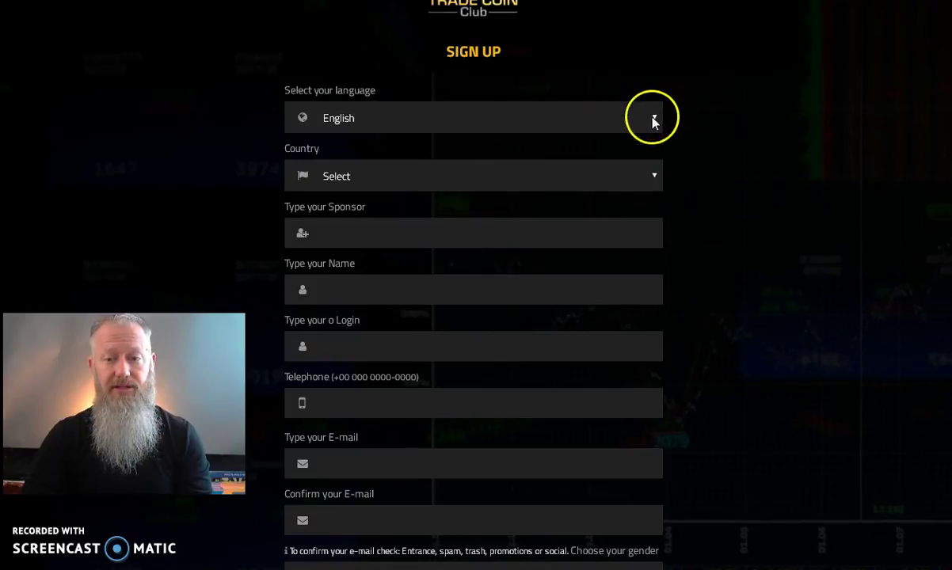
pyautogui.click(654, 119)
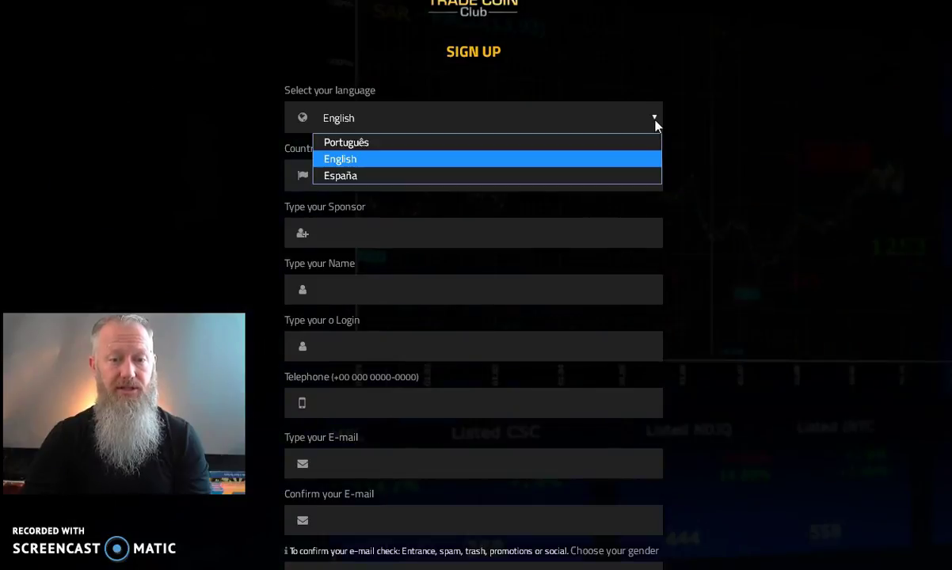
pyautogui.click(341, 159)
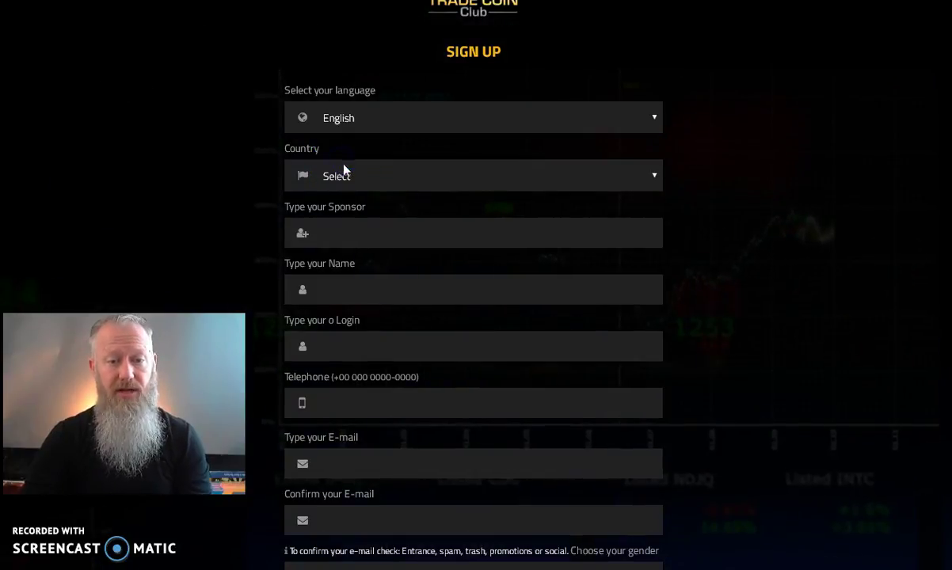
pyautogui.click(653, 181)
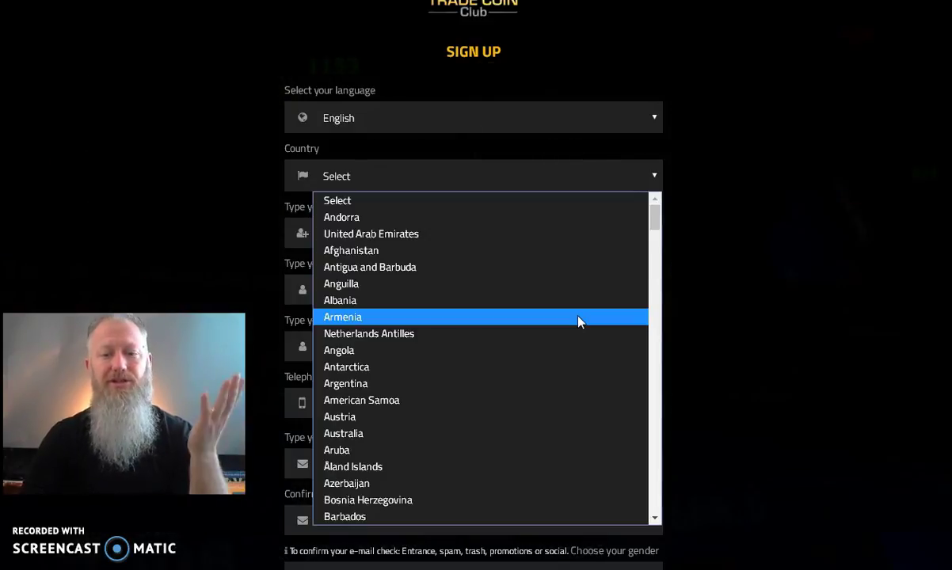
pyautogui.scroll(-20, 578, 320)
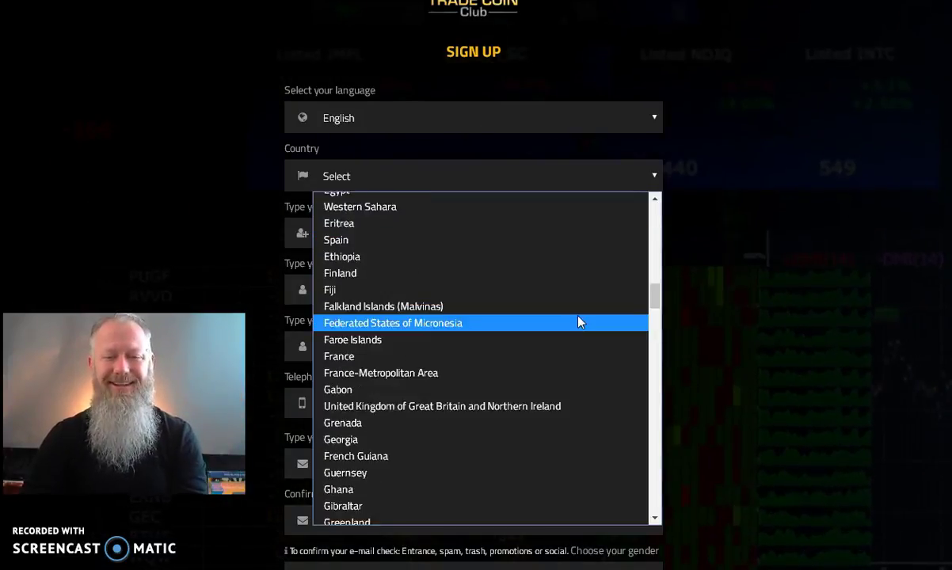
pyautogui.scroll(-15, 578, 321)
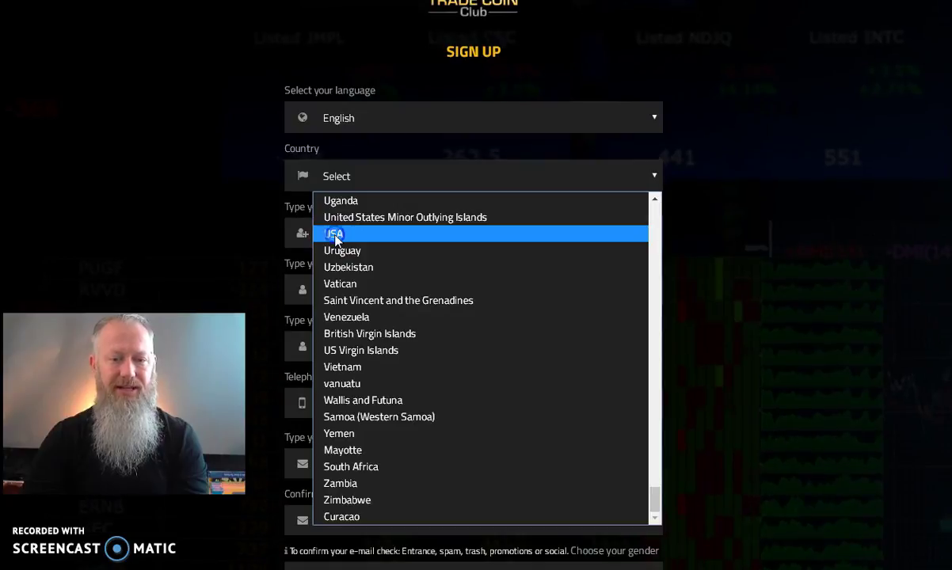
pyautogui.click(335, 234)
pyautogui.click(351, 231)
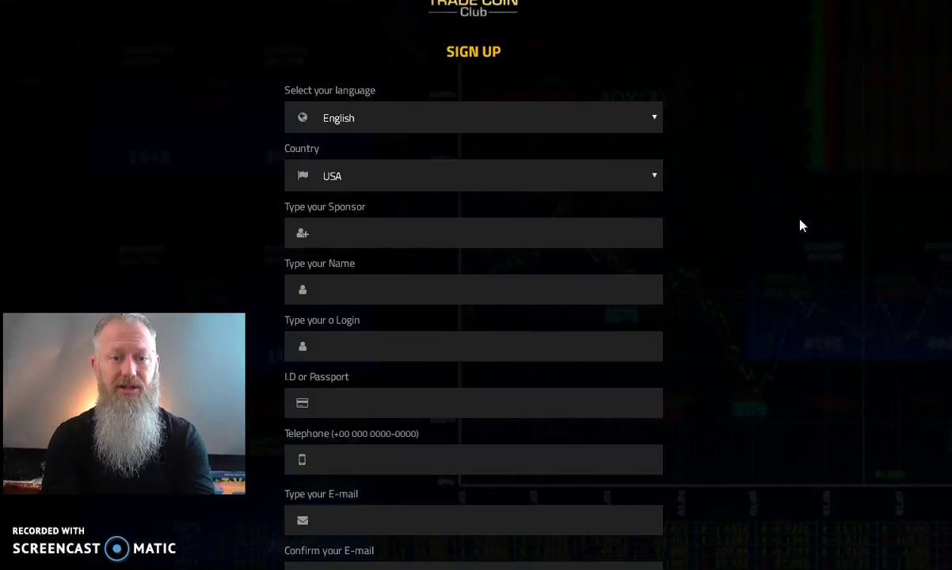
# Step: Enter the sponsor ID and the member's full name, then replace the suggested login with a custom one
pyautogui.write('ytrebla')
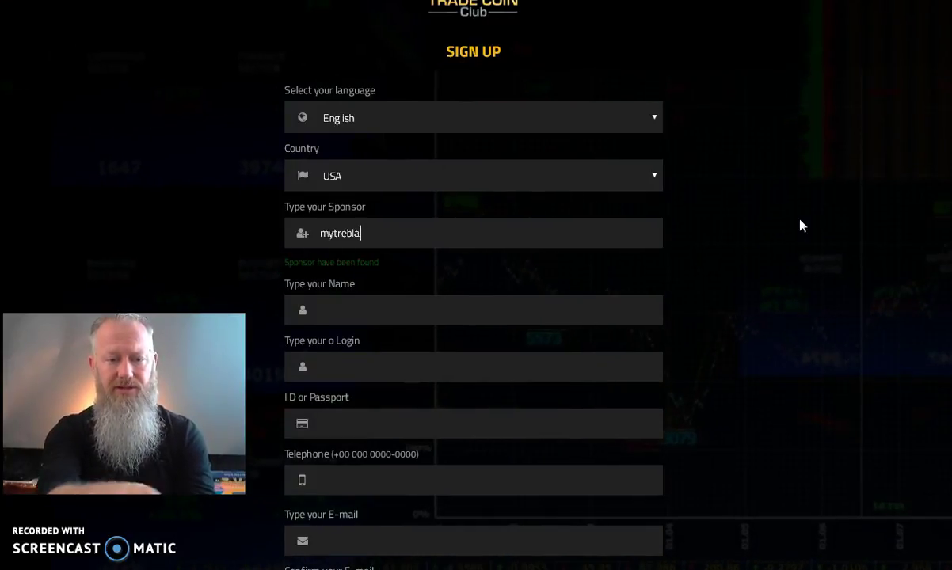
pyautogui.click(351, 308)
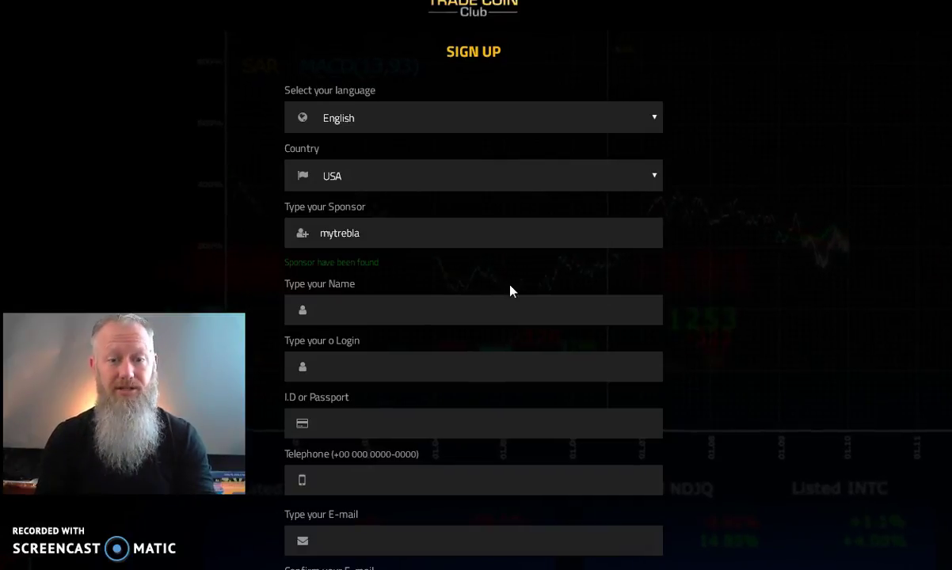
pyautogui.click(490, 282)
pyautogui.click(461, 307)
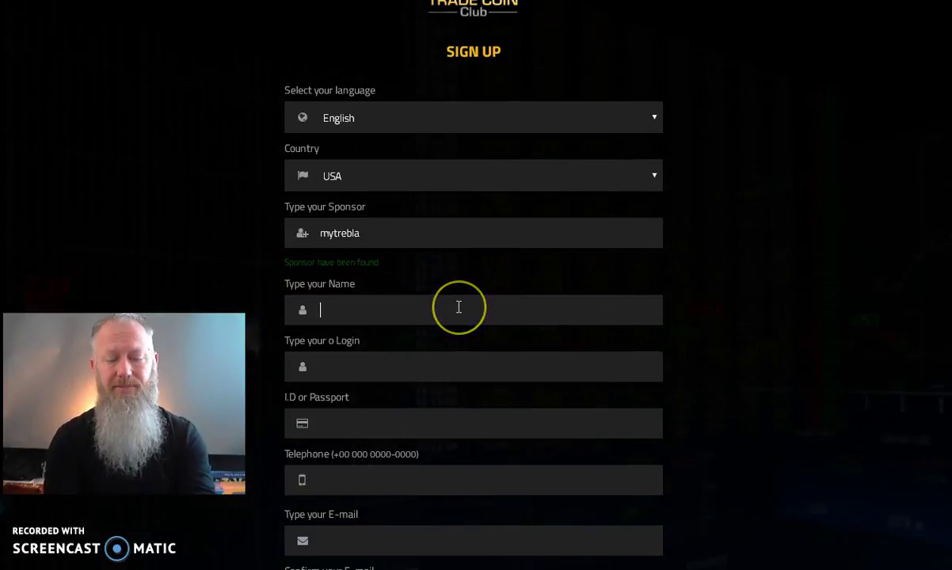
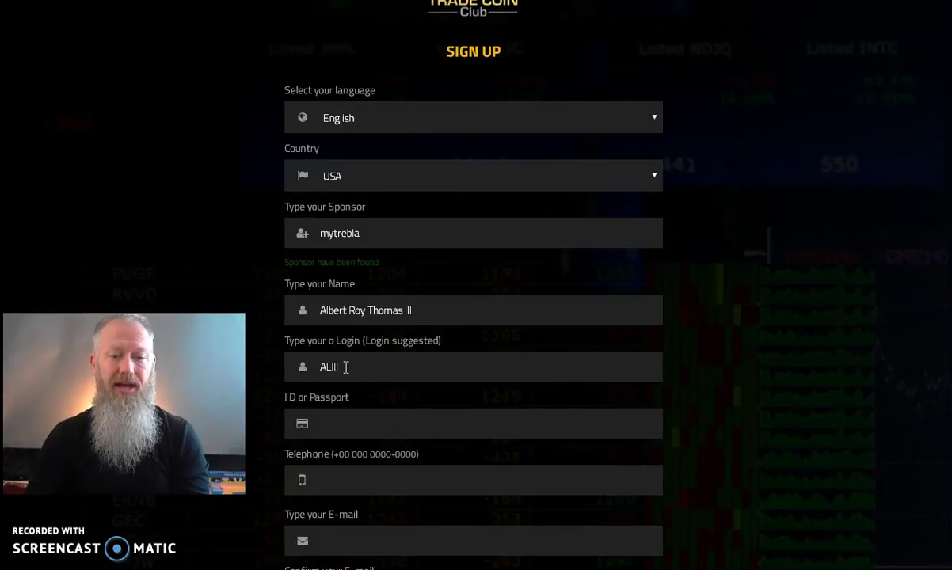
pyautogui.moveTo(346, 367); pyautogui.dragTo(303, 367)
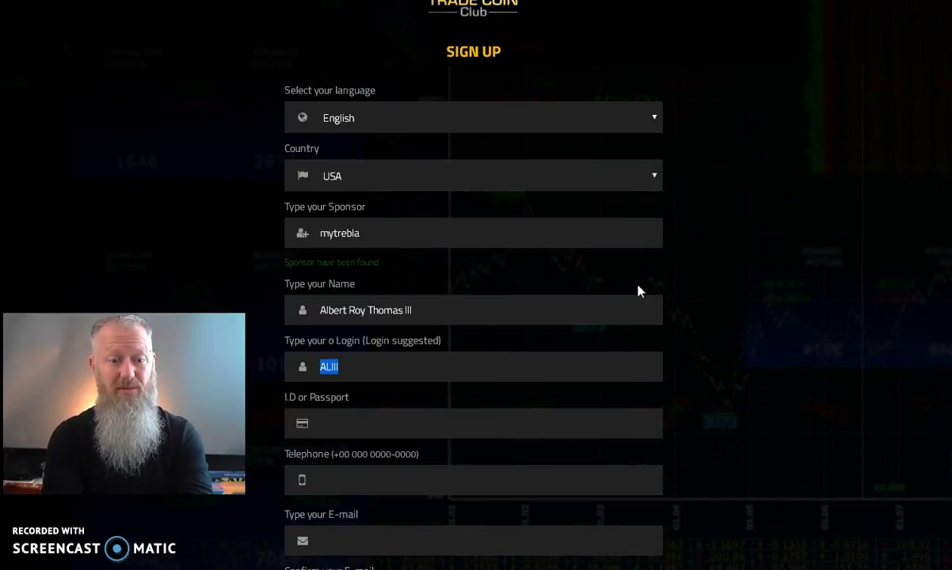
pyautogui.write('mytrebla')
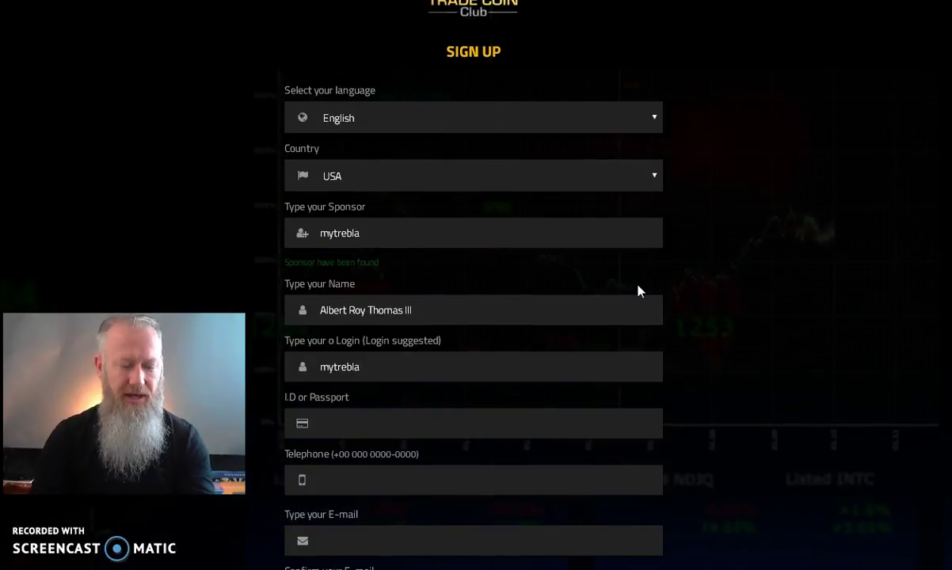
# Step: Correct the last character of the Login field
pyautogui.write('1')
pyautogui.click(374, 373)
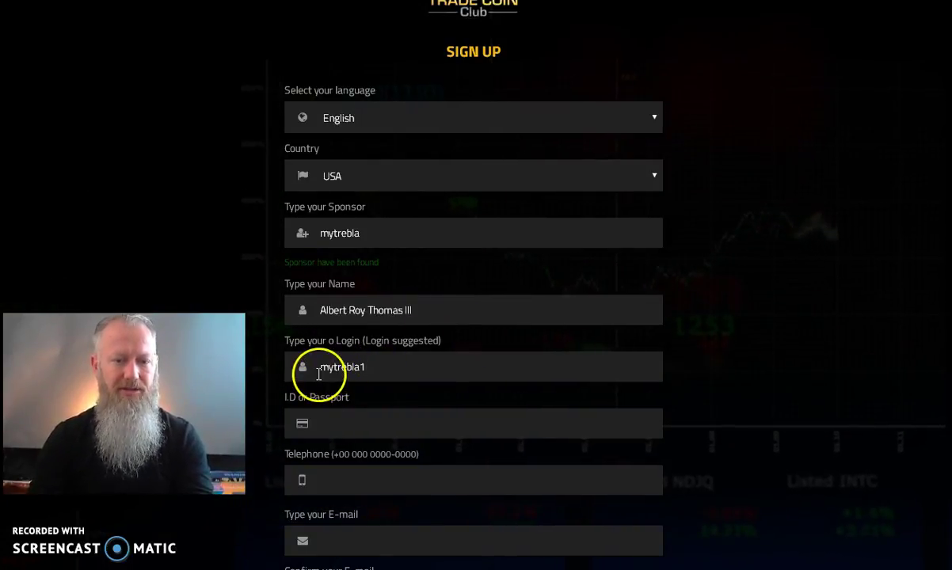
pyautogui.click(379, 427)
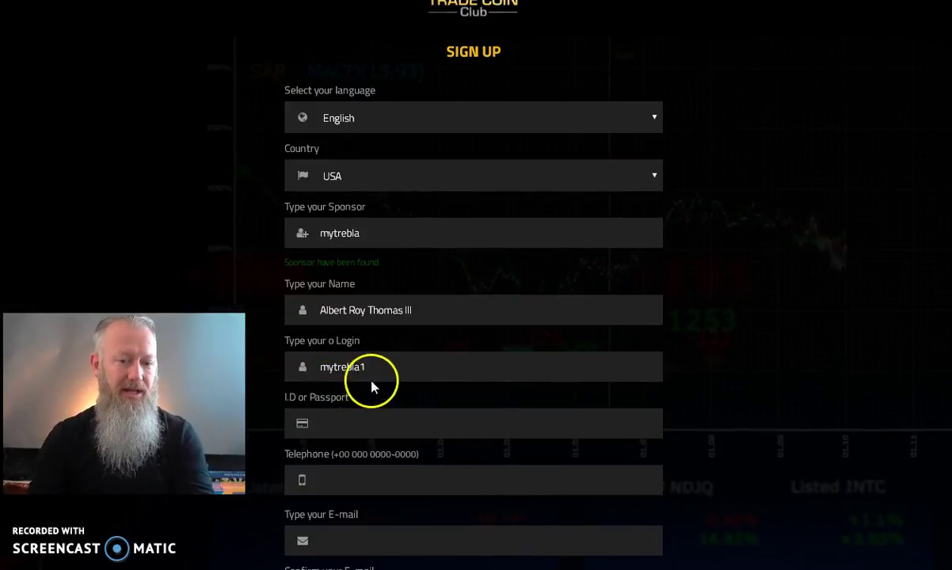
pyautogui.click(362, 366)
pyautogui.press('BackSpace')
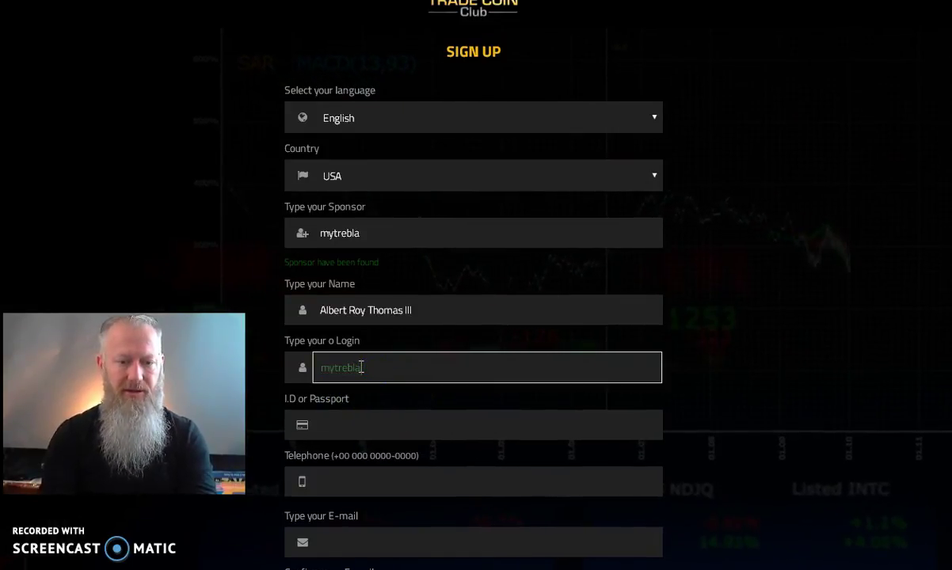
pyautogui.click(378, 433)
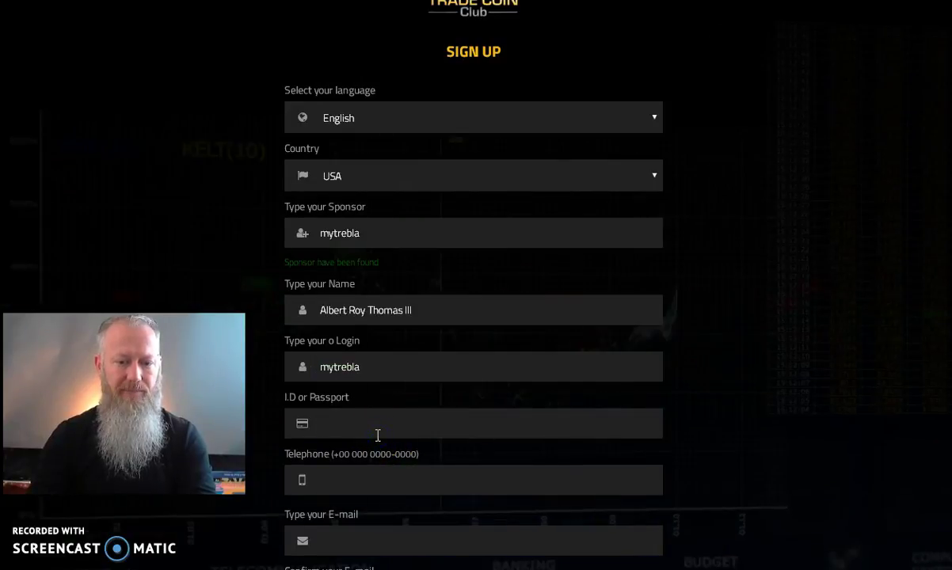
pyautogui.click(383, 466)
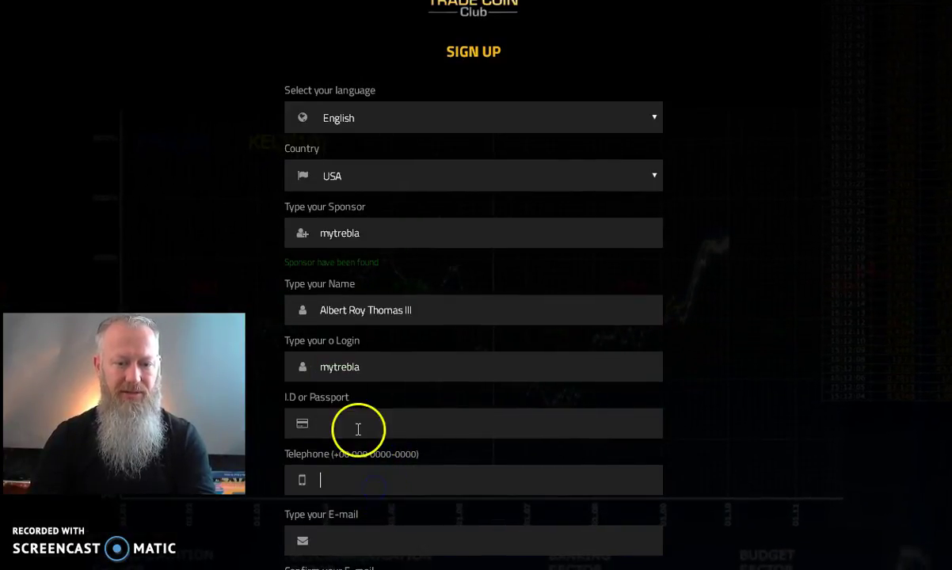
pyautogui.click(392, 367)
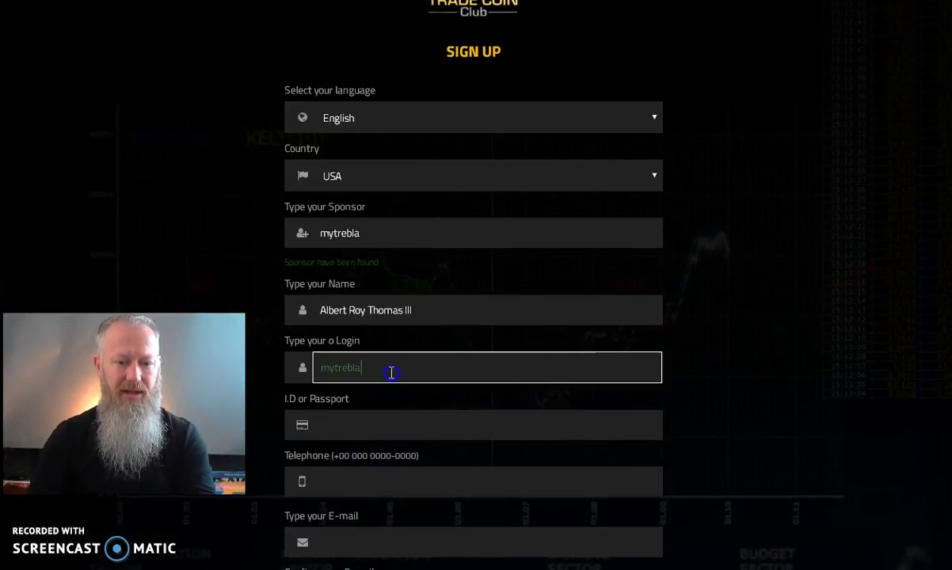
pyautogui.click(394, 423)
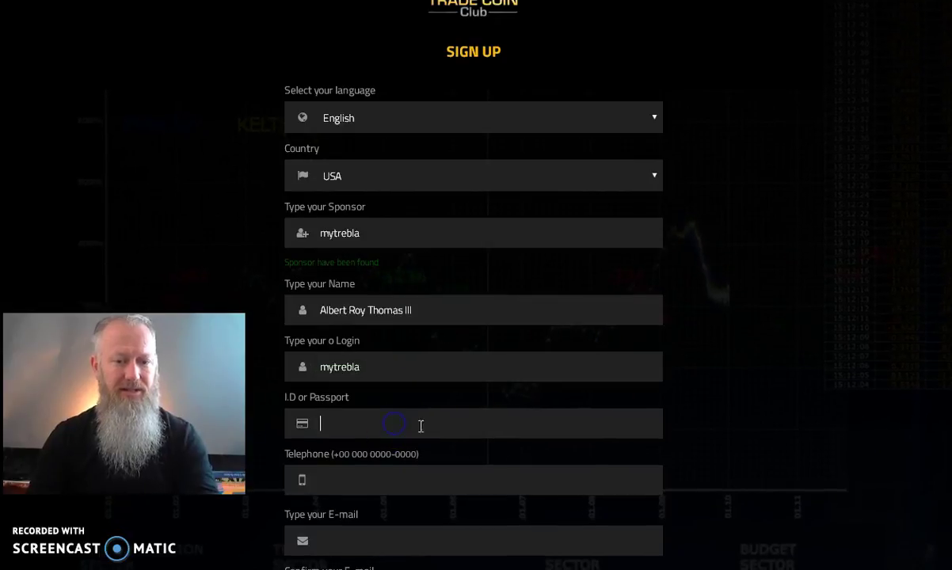
pyautogui.click(384, 365)
pyautogui.write('1')
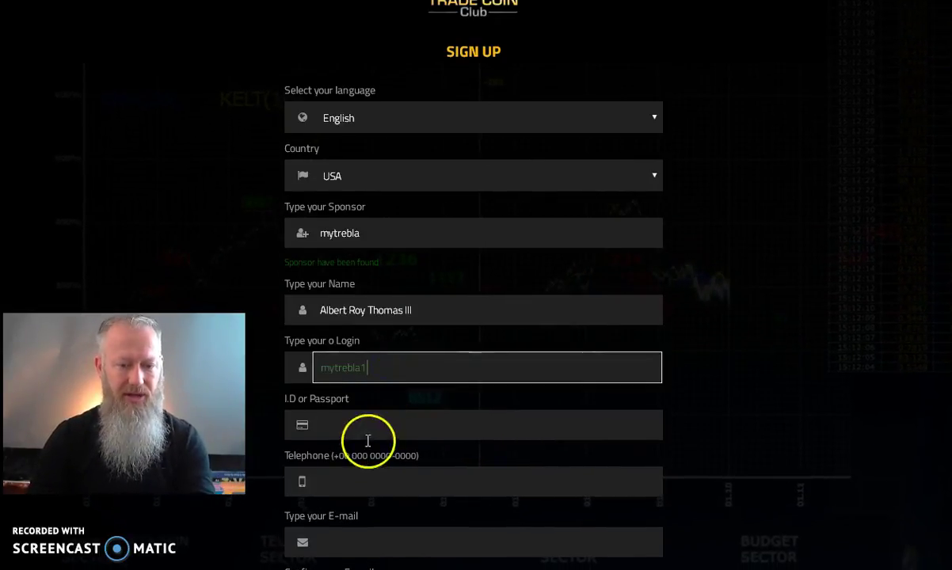
# Step: Enter the ID or passport number, the telephone number, and the e-mail address in both e-mail fields
pyautogui.click(413, 427)
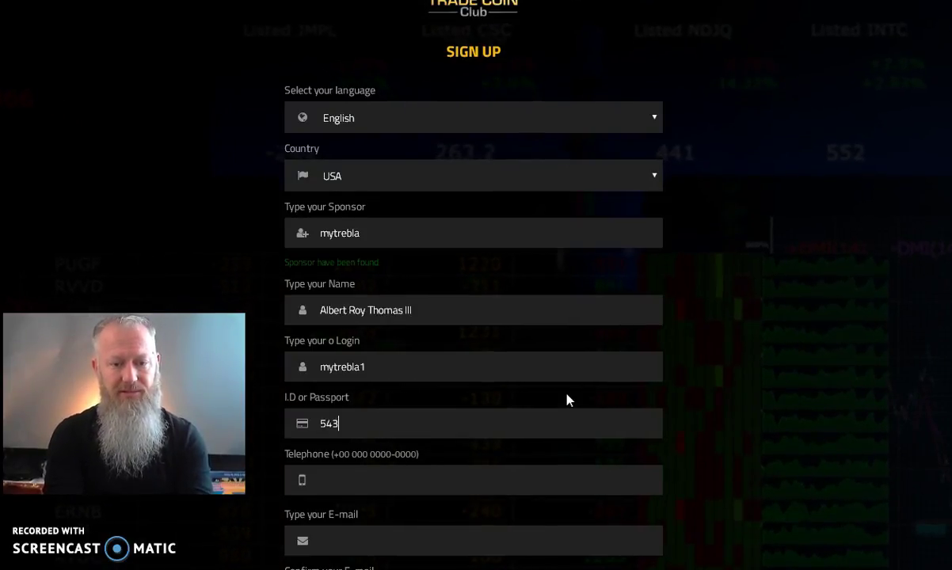
pyautogui.write('9584')
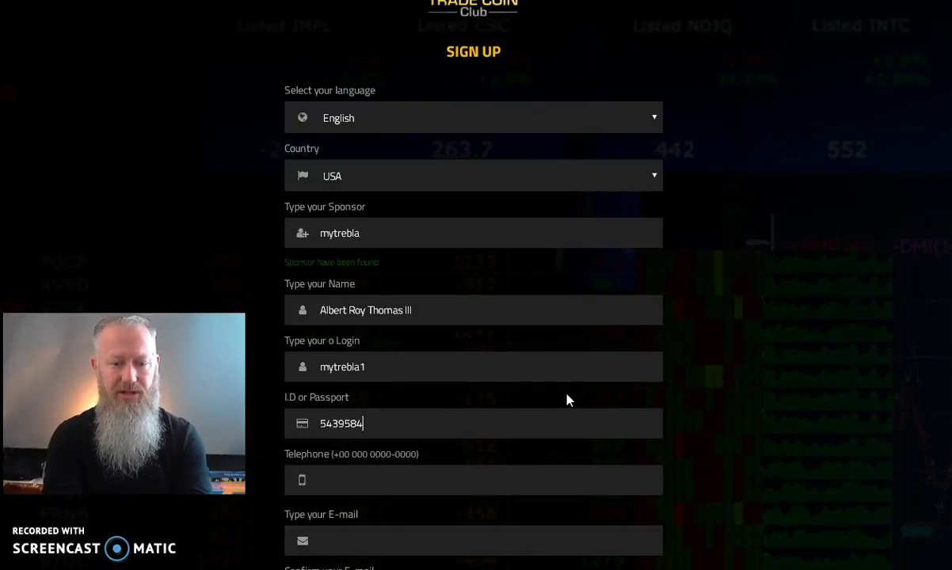
pyautogui.press('Tab')
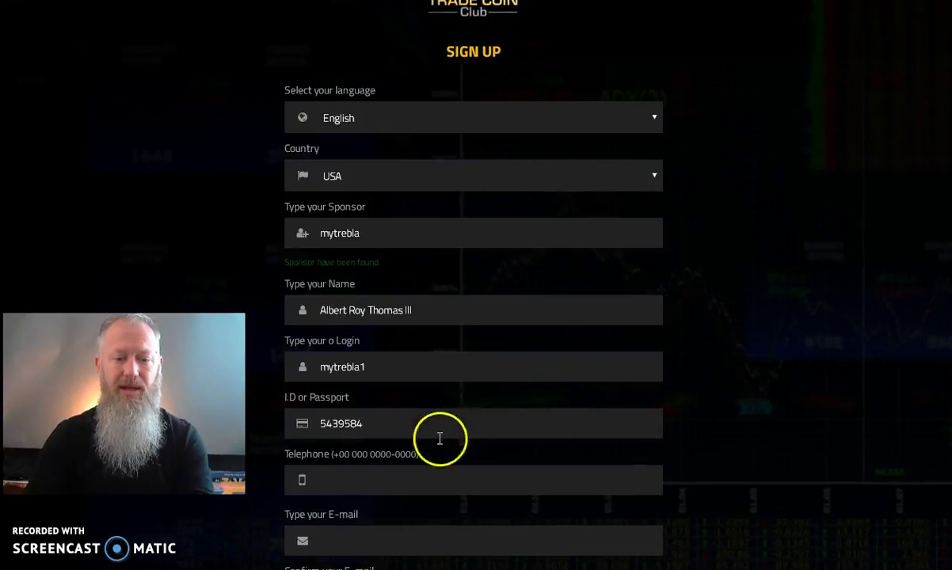
pyautogui.scroll(-2, 440, 438)
pyautogui.write('2535')
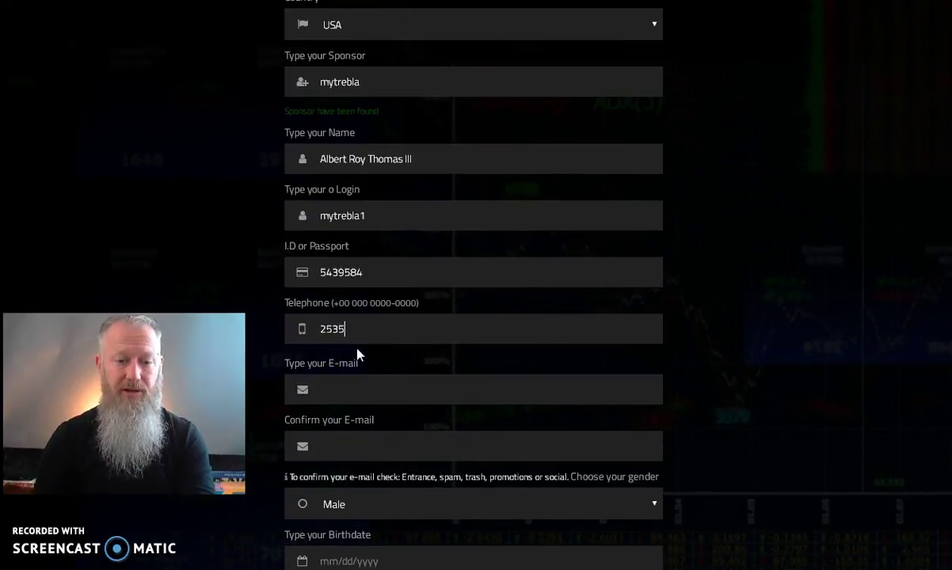
pyautogui.write('5551212')
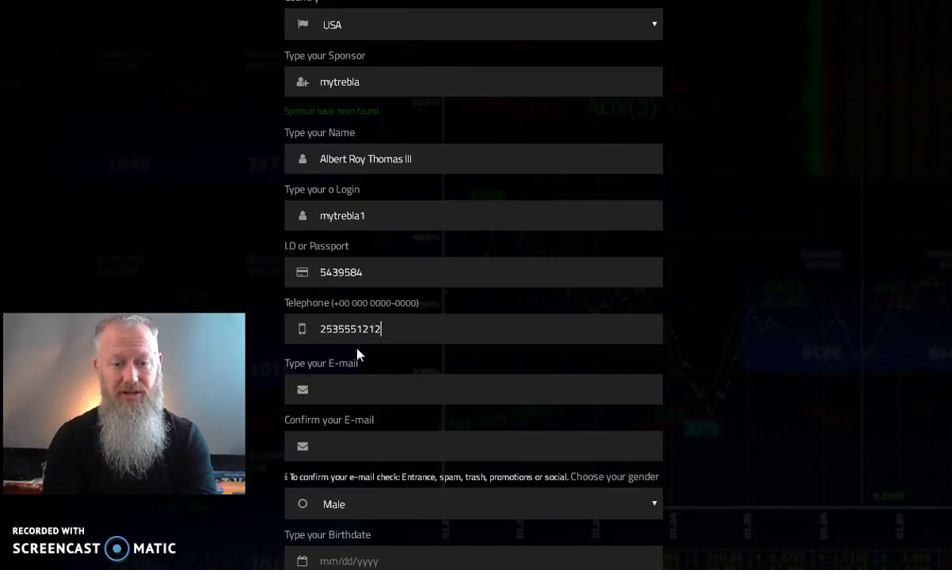
pyautogui.press('Tab')
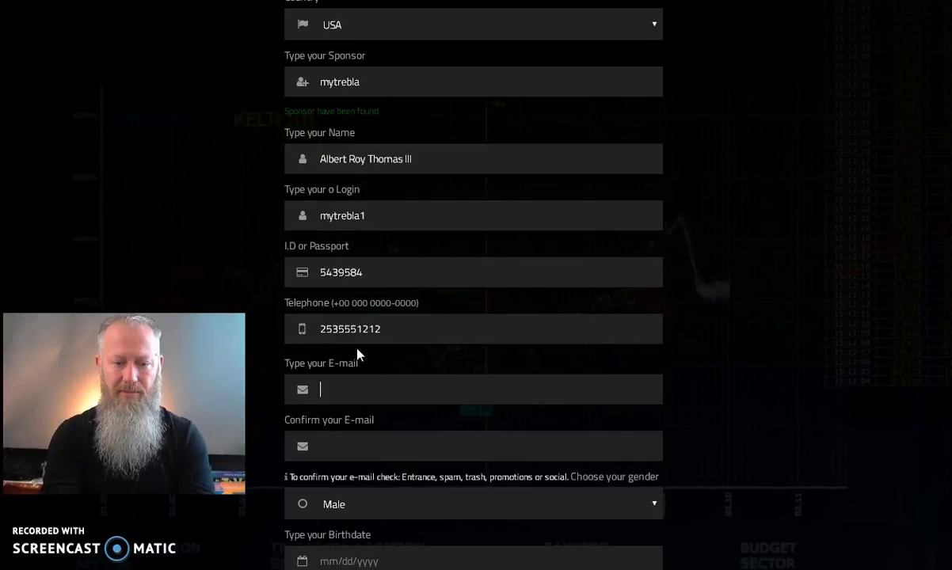
pyautogui.write('myemail@email')
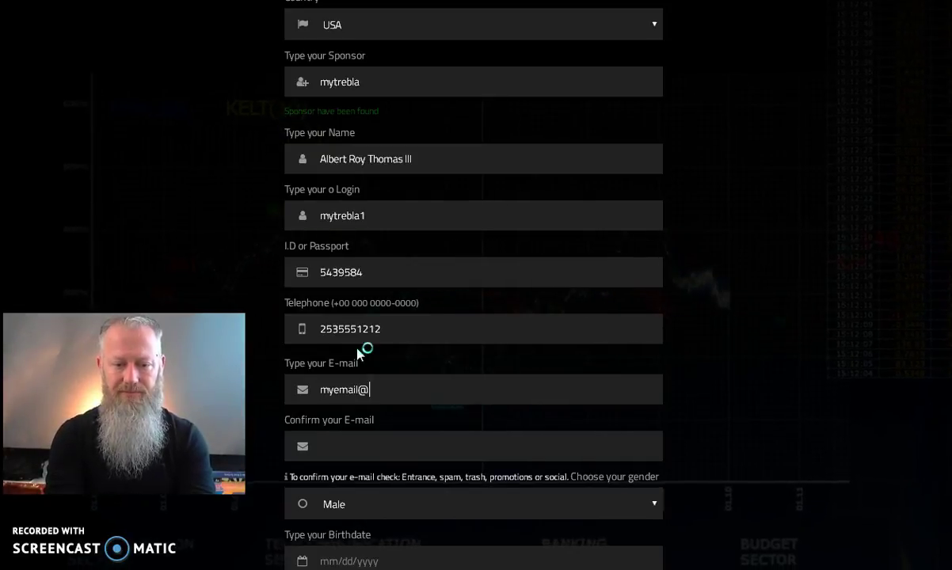
pyautogui.write('.com')
pyautogui.press('Tab')
pyautogui.write('my')
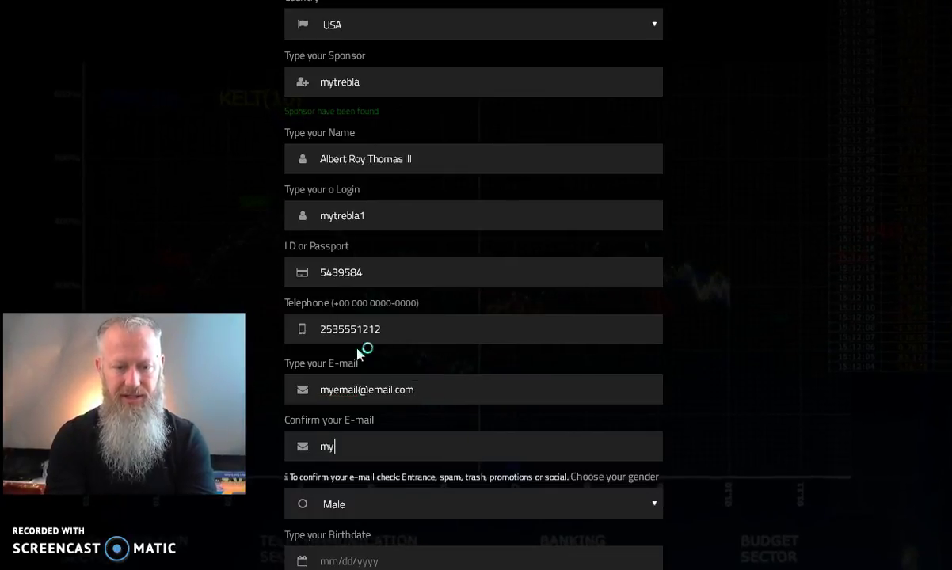
pyautogui.write('email@email.com')
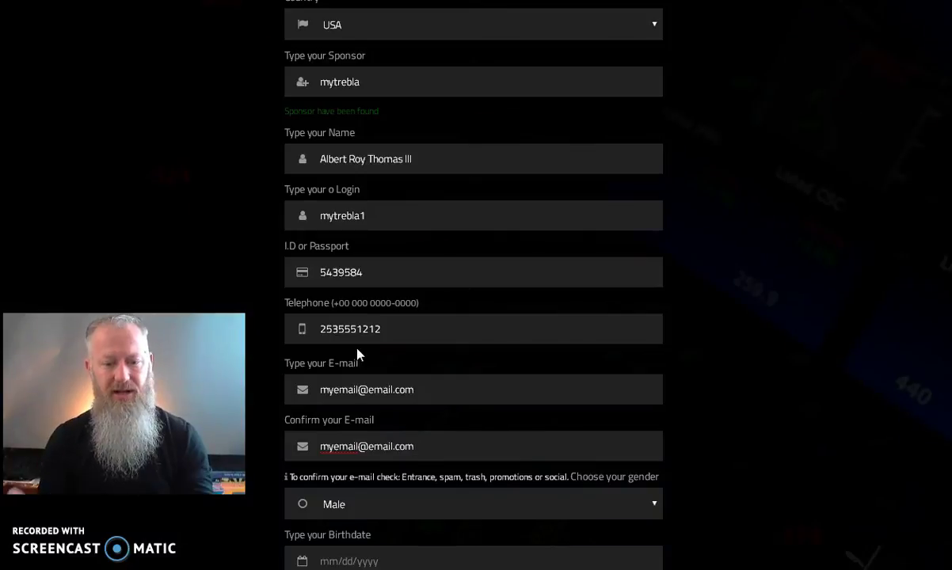
pyautogui.click(409, 266)
# Step: Enter birthdate 01/01/1997 and paste the account password into the Password field
pyautogui.scroll(-3, 409, 267)
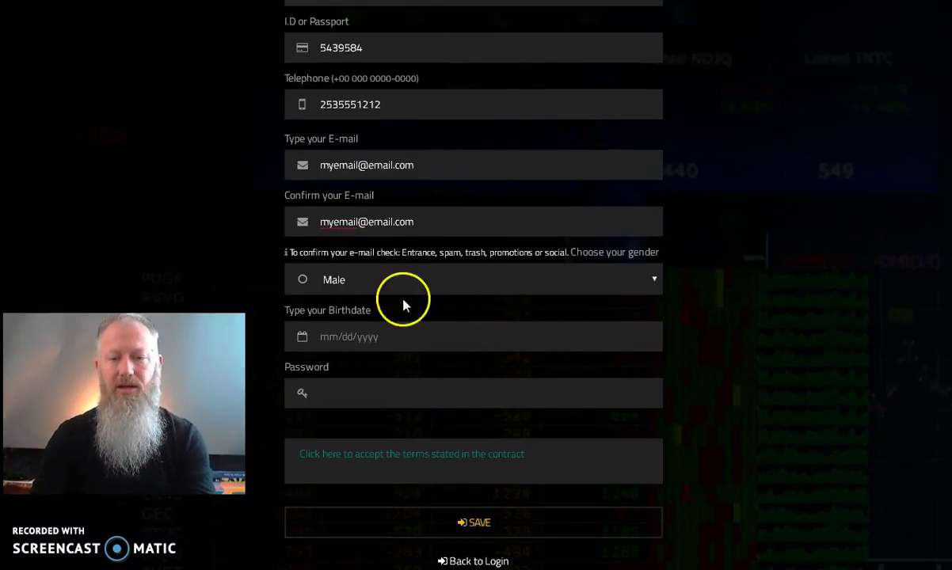
pyautogui.click(371, 338)
pyautogui.click(446, 333)
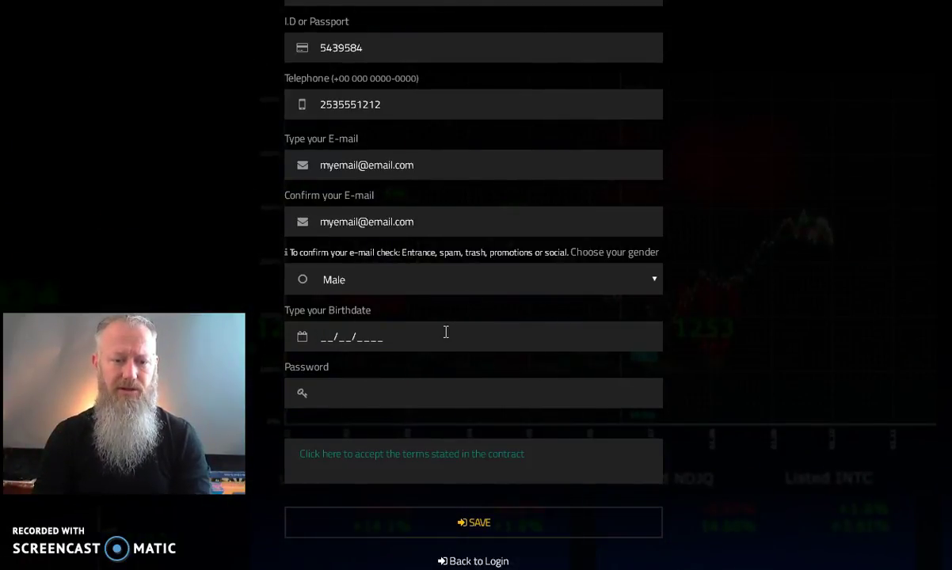
pyautogui.write('0101')
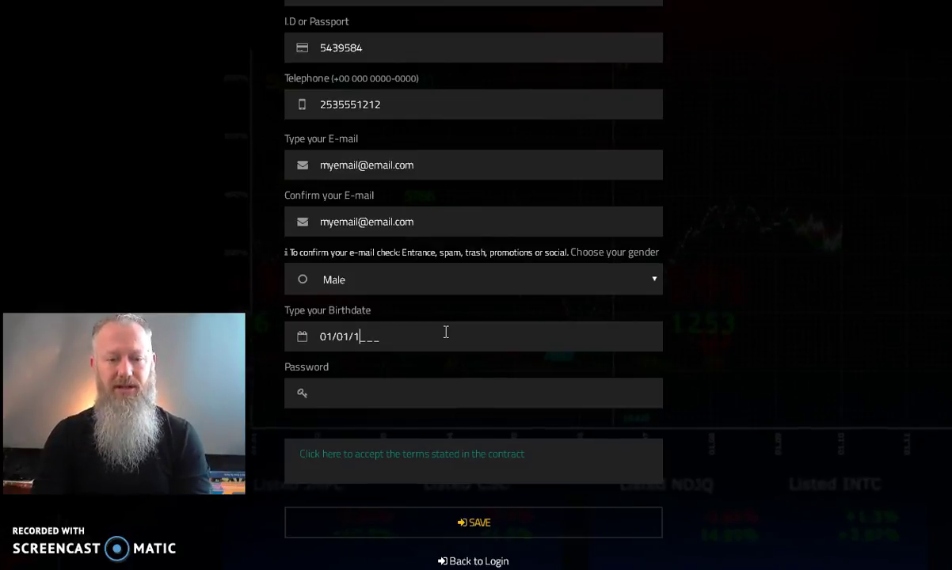
pyautogui.write('997')
pyautogui.click(376, 393)
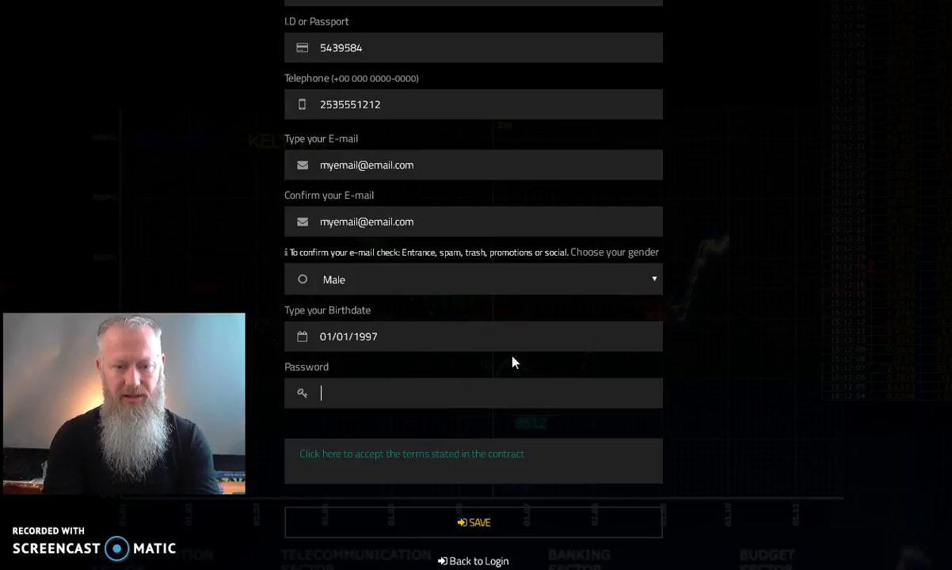
pyautogui.hotkey('ctrl', 'v')
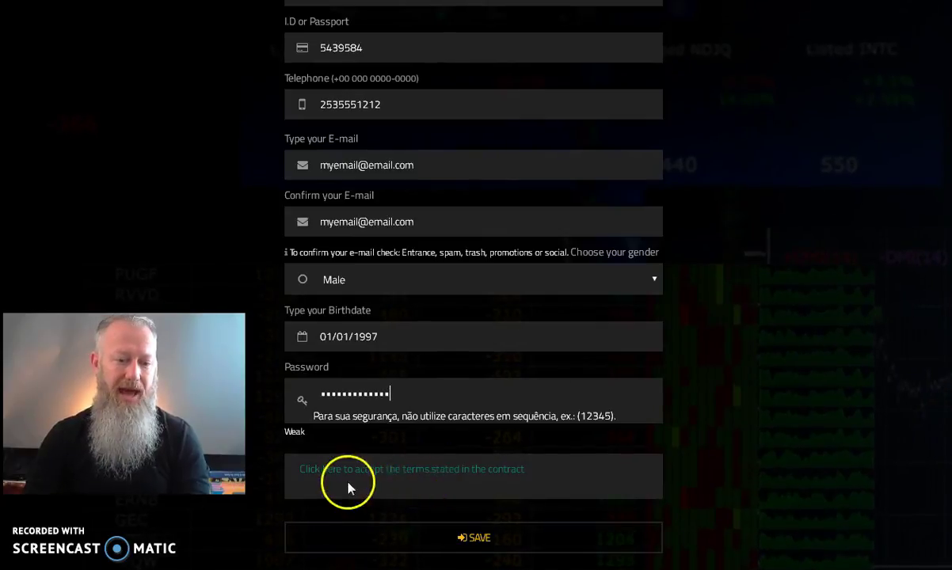
# Step: Open the contract terms and highlight the age requirement and parental consent clauses
pyautogui.doubleClick(390, 472)
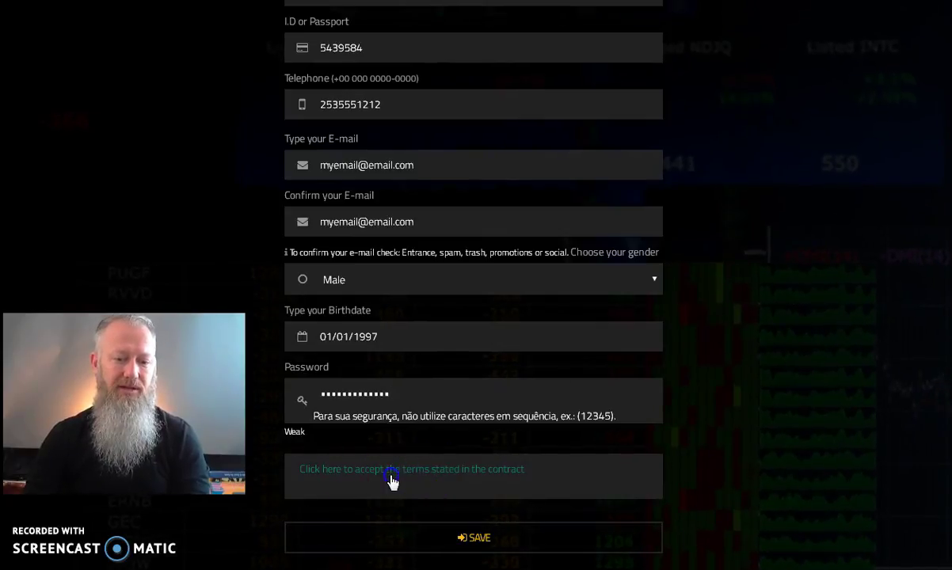
pyautogui.click(497, 470)
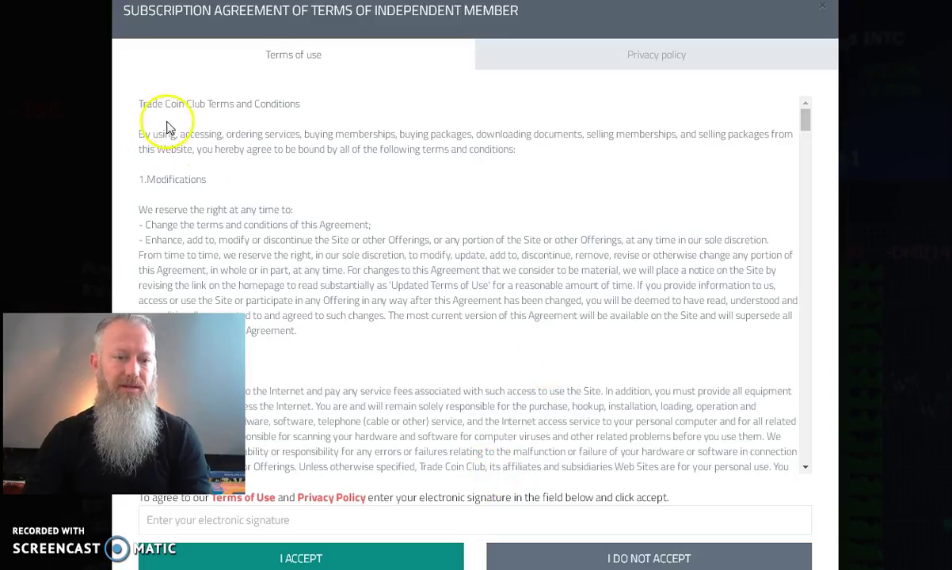
pyautogui.scroll(-1, 798, 186)
pyautogui.scroll(-1, 801, 125)
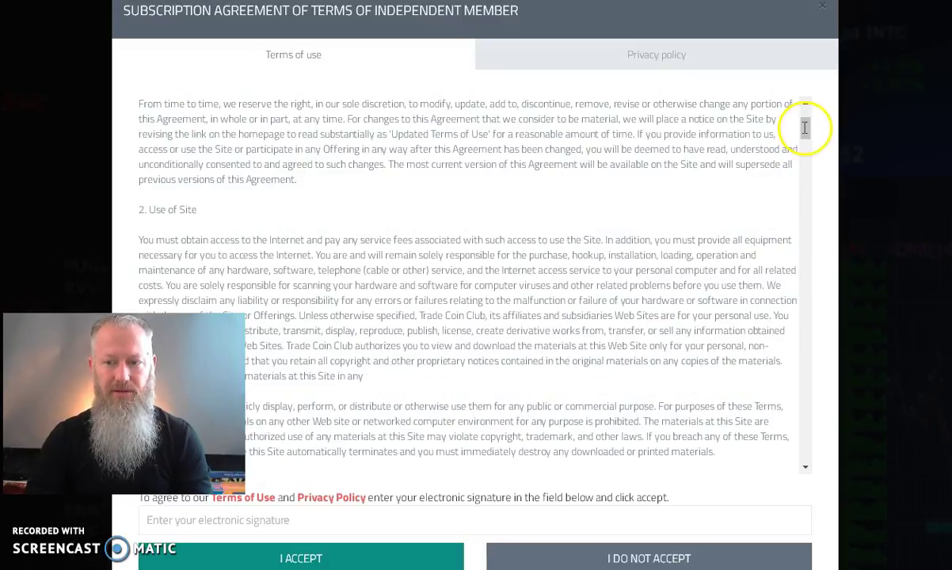
pyautogui.scroll(-1, 599, 283)
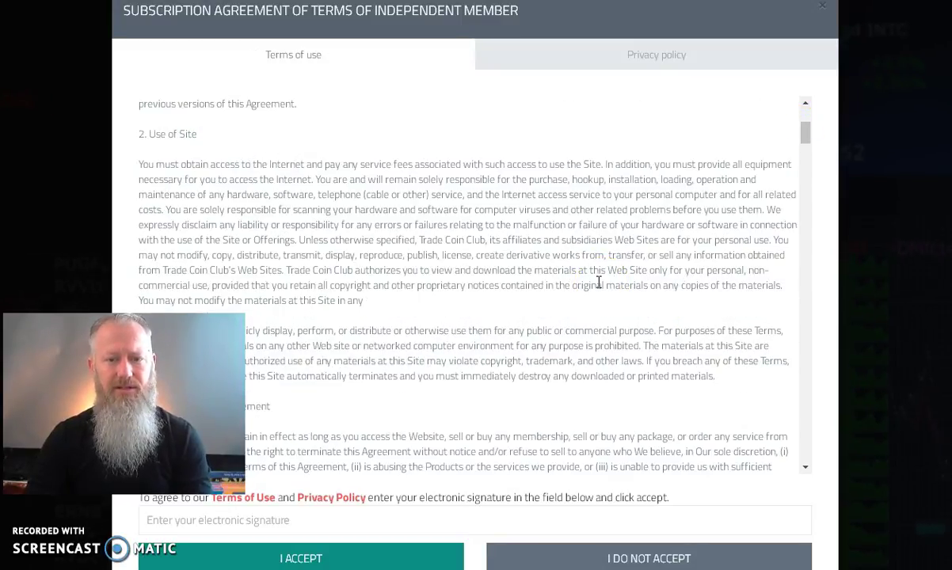
pyautogui.scroll(-1, 600, 280)
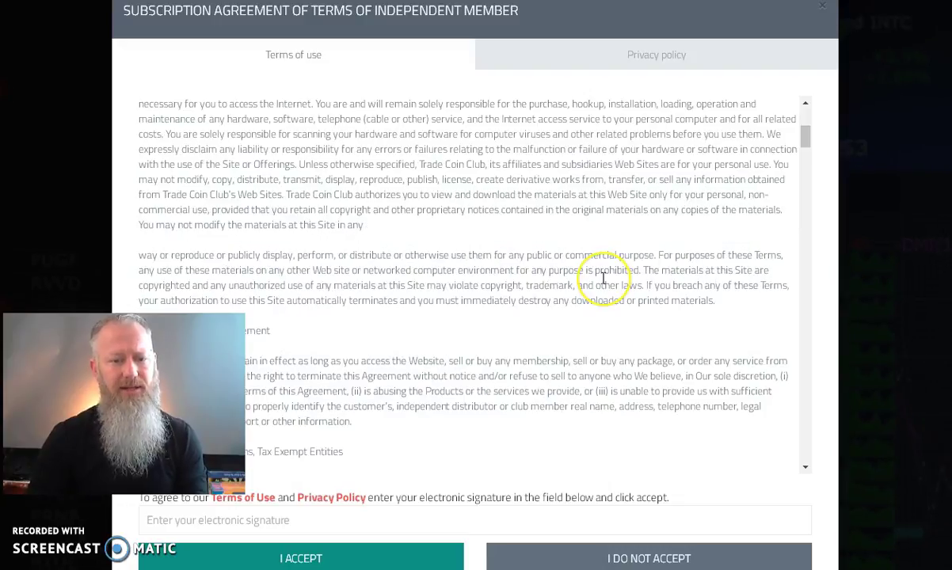
pyautogui.scroll(-1, 604, 278)
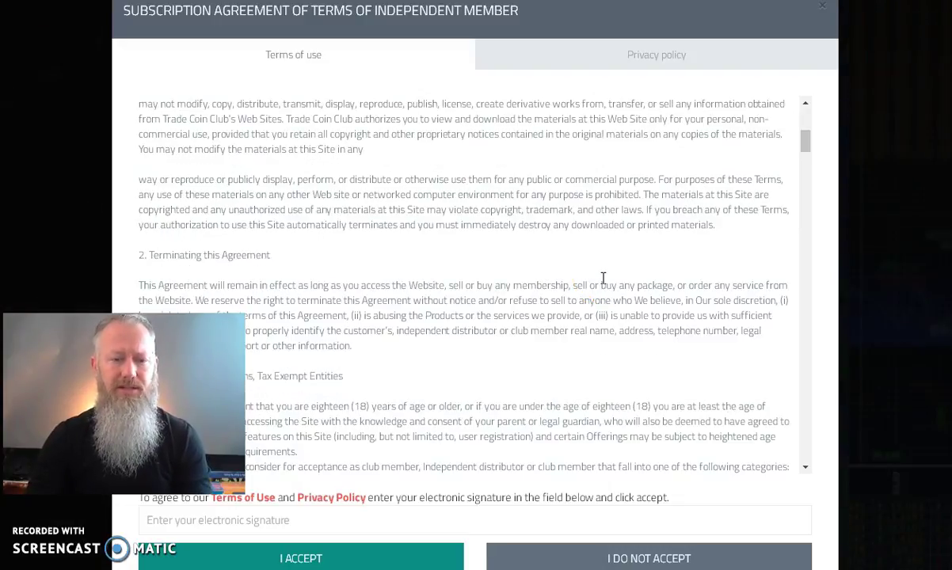
pyautogui.scroll(-2, 604, 281)
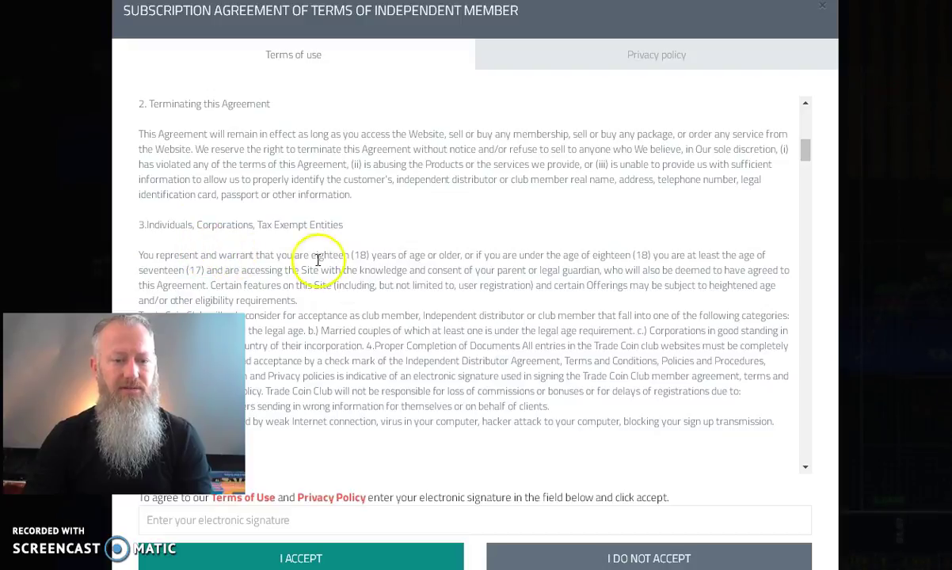
pyautogui.moveTo(316, 255); pyautogui.dragTo(762, 256)
pyautogui.moveTo(190, 270); pyautogui.dragTo(618, 273)
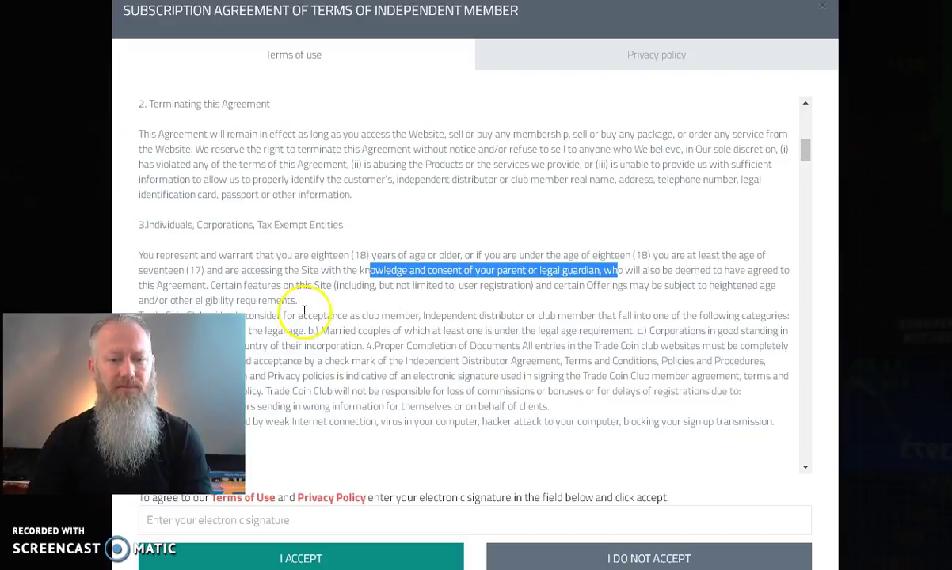
# Step: Scroll to the end of the terms, type 'yo' as the electronic signature, and close the agreement without accepting
pyautogui.scroll(-3, 401, 336)
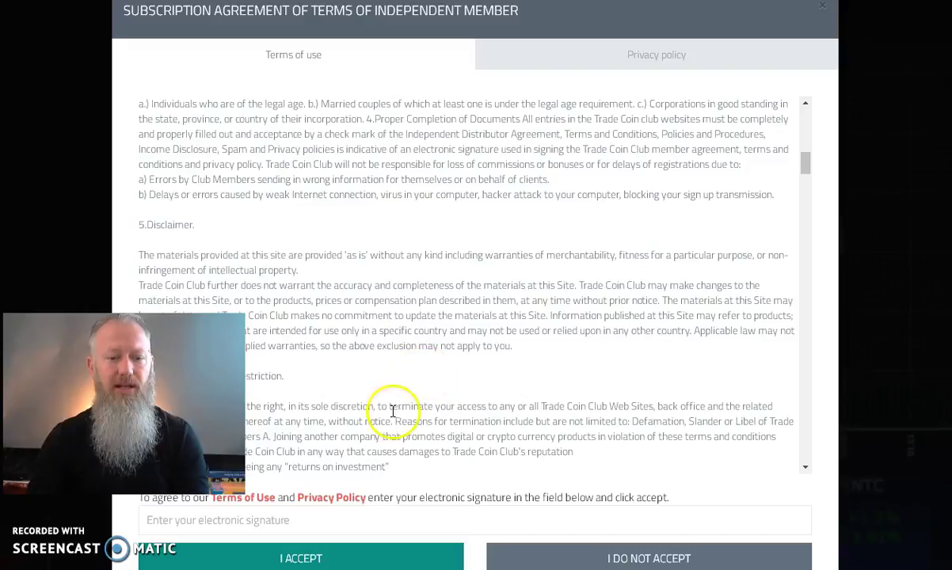
pyautogui.scroll(-1, 340, 475)
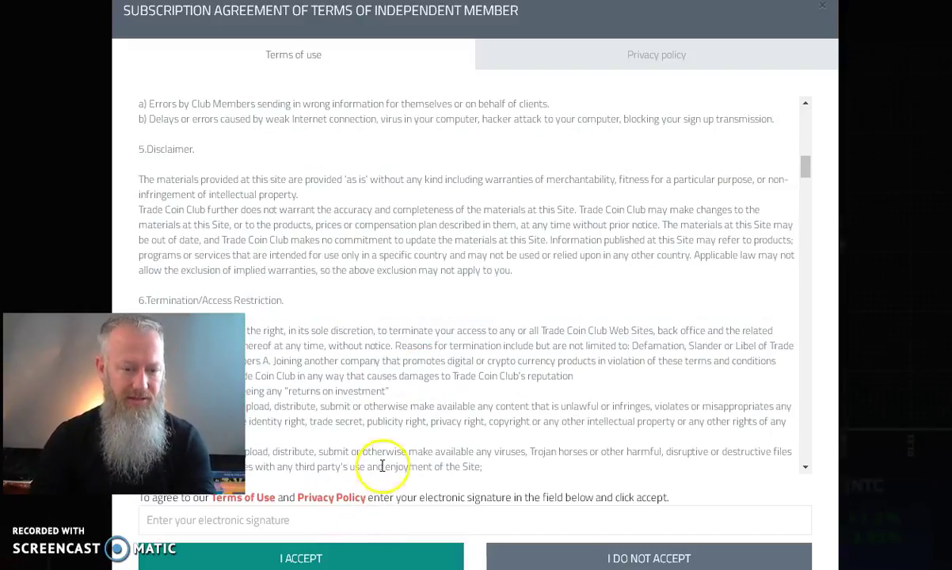
pyautogui.scroll(-20, 548, 262)
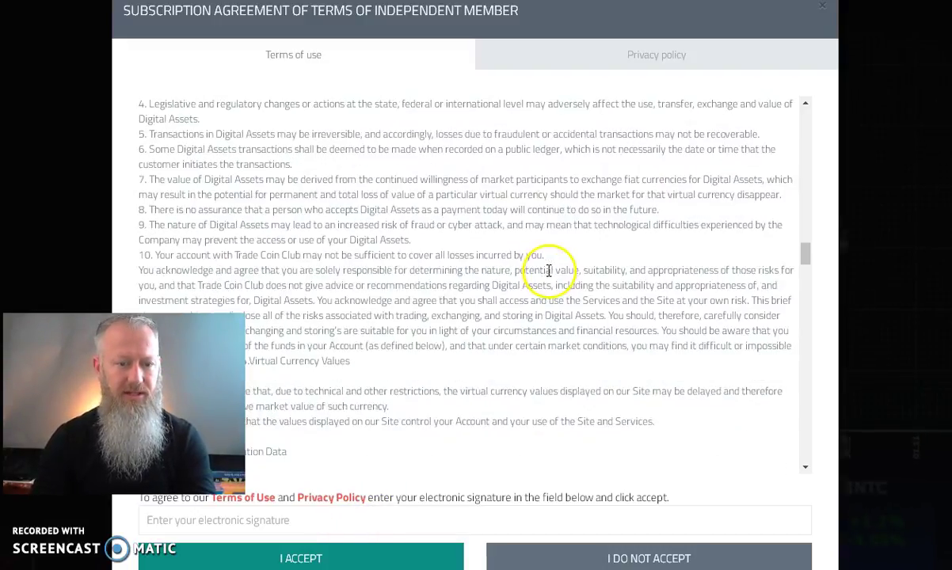
pyautogui.scroll(-15, 549, 271)
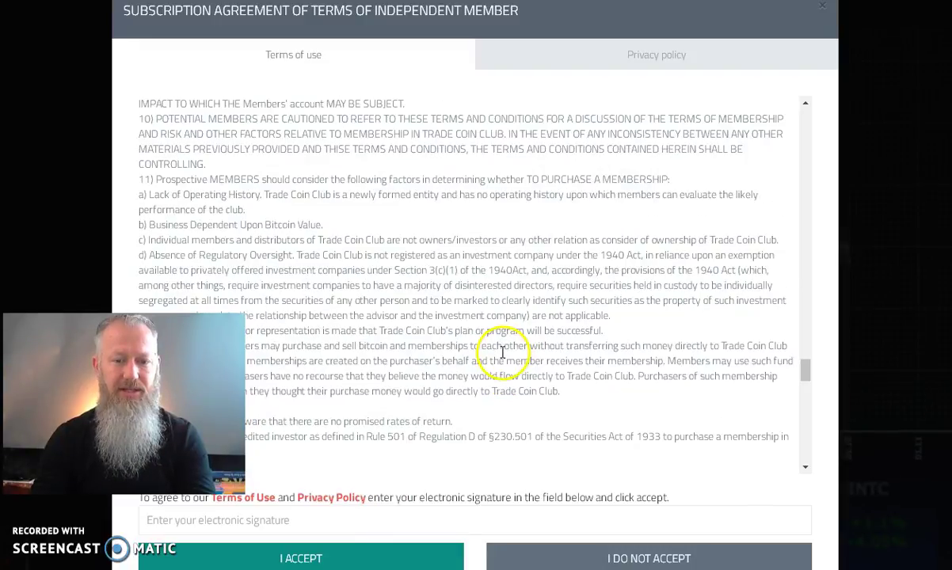
pyautogui.scroll(-17, 495, 355)
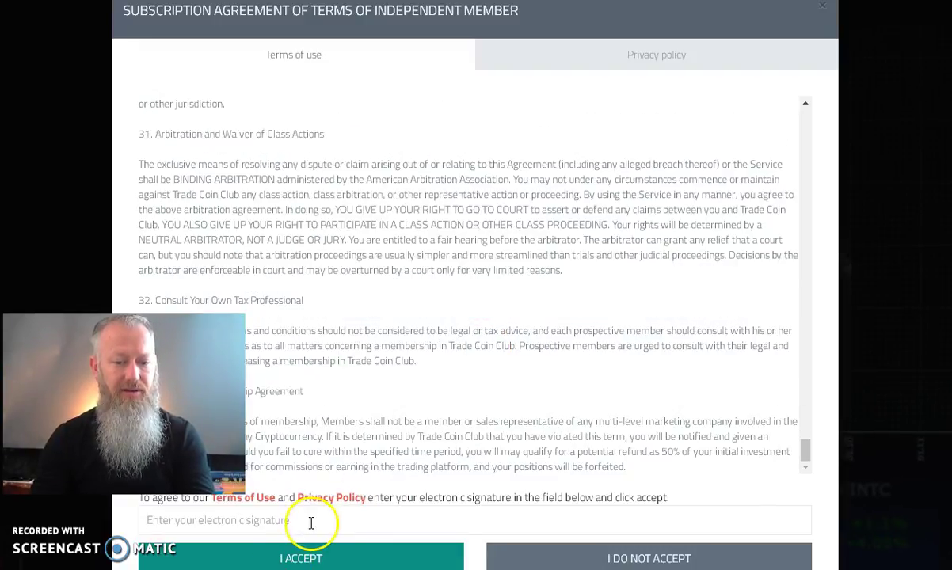
pyautogui.click(357, 478)
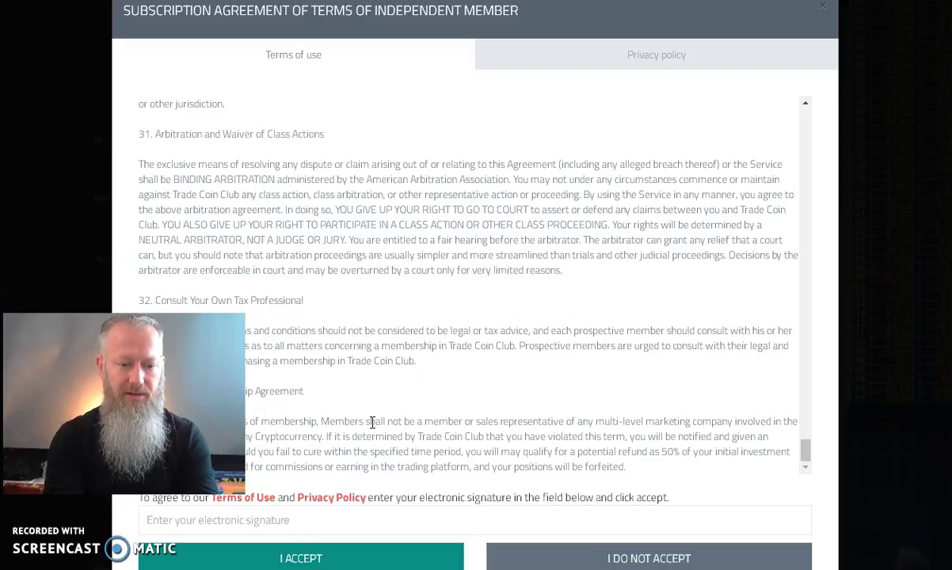
pyautogui.write('your name')
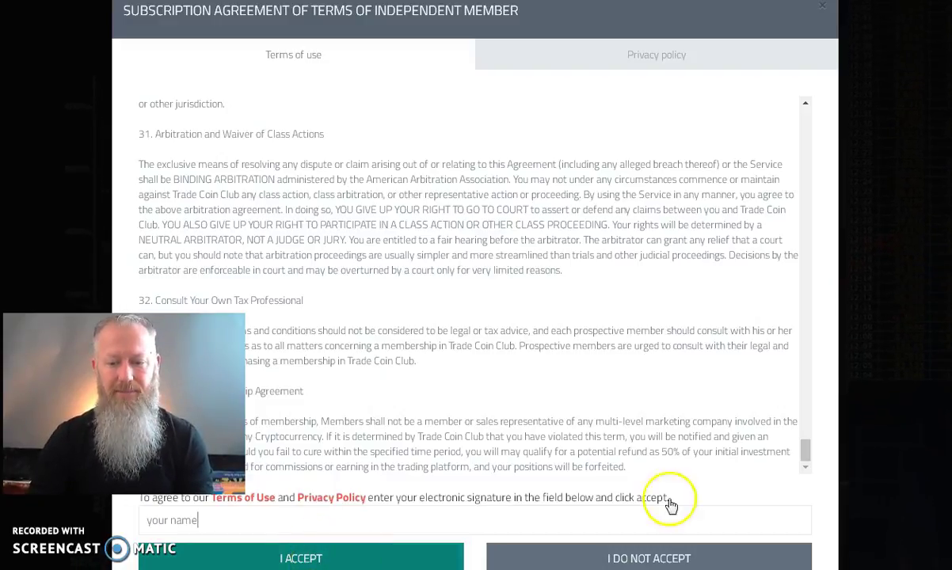
pyautogui.click(824, 9)
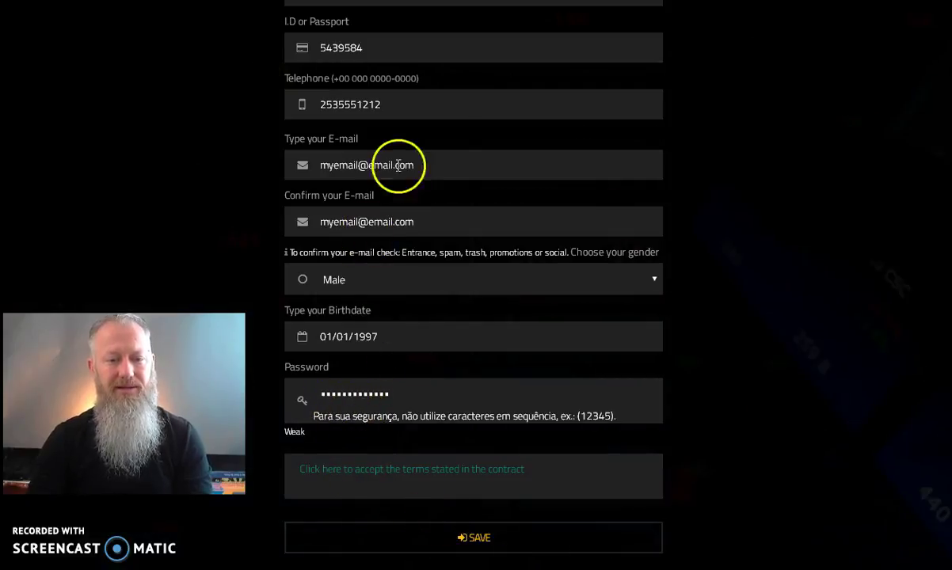
pyautogui.scroll(3, 332, 32)
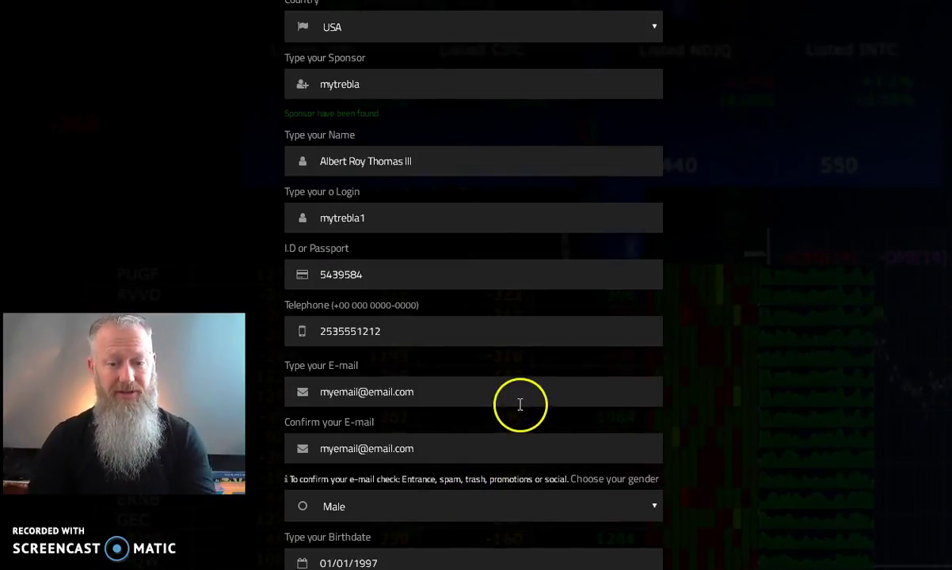
pyautogui.scroll(-3, 763, 378)
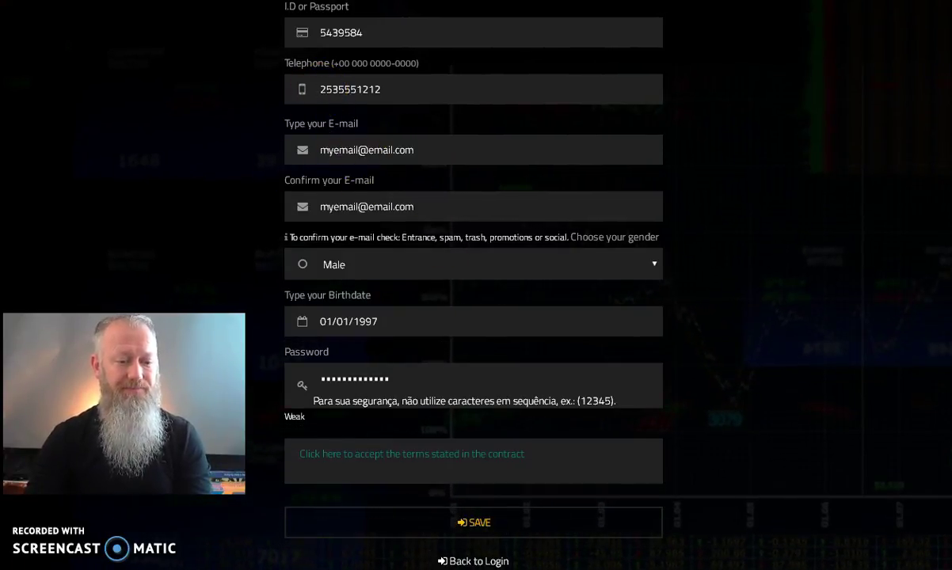
# Step: Return to the manual PDF and scroll to the Notice for New Registrations page
pyautogui.hotkey('alt', 'Tab')
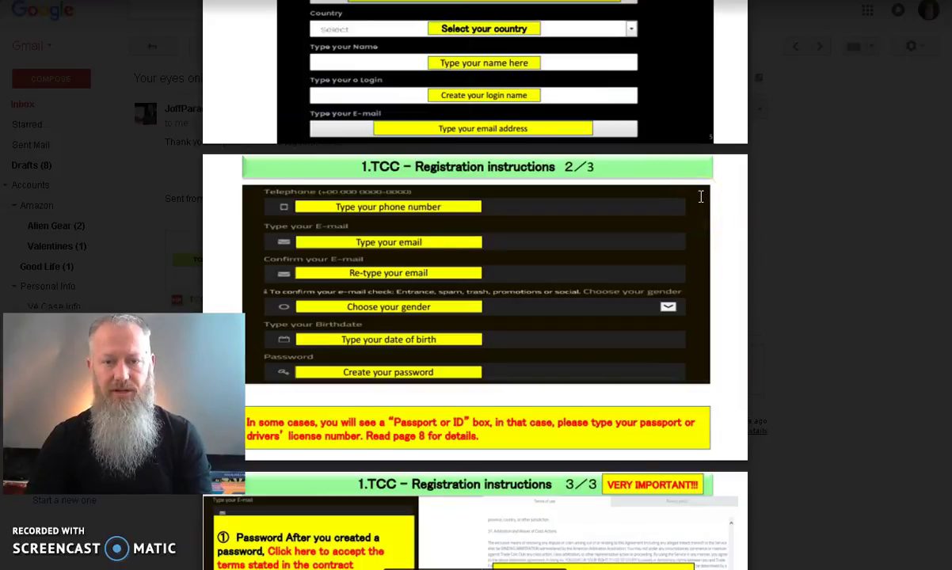
pyautogui.scroll(1, 701, 196)
pyautogui.scroll(-1, 701, 197)
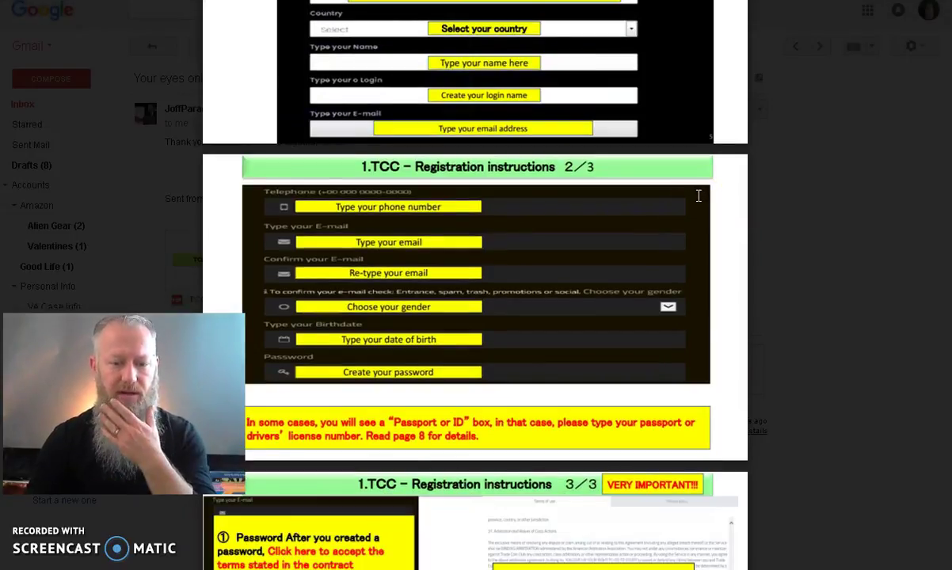
pyautogui.scroll(-1, 699, 196)
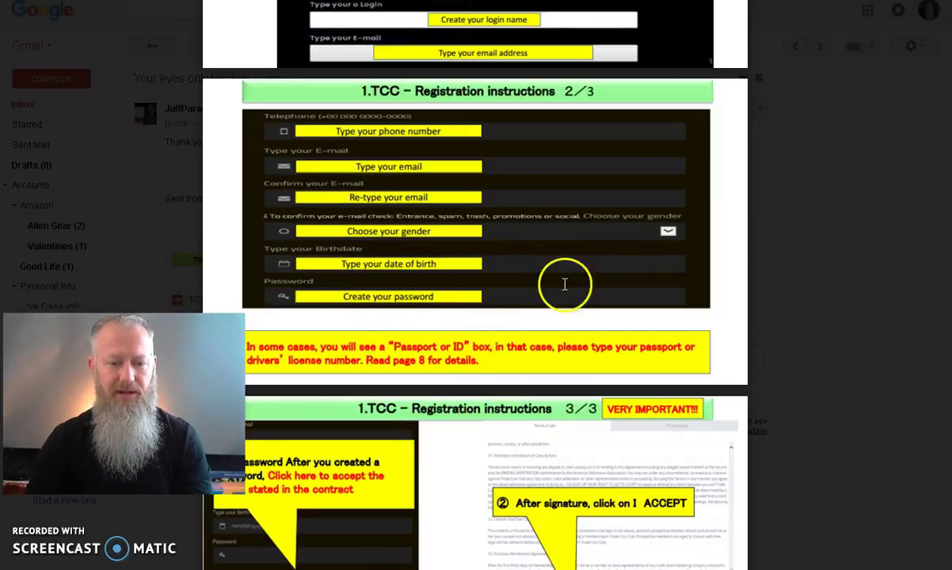
pyautogui.scroll(-6, 579, 280)
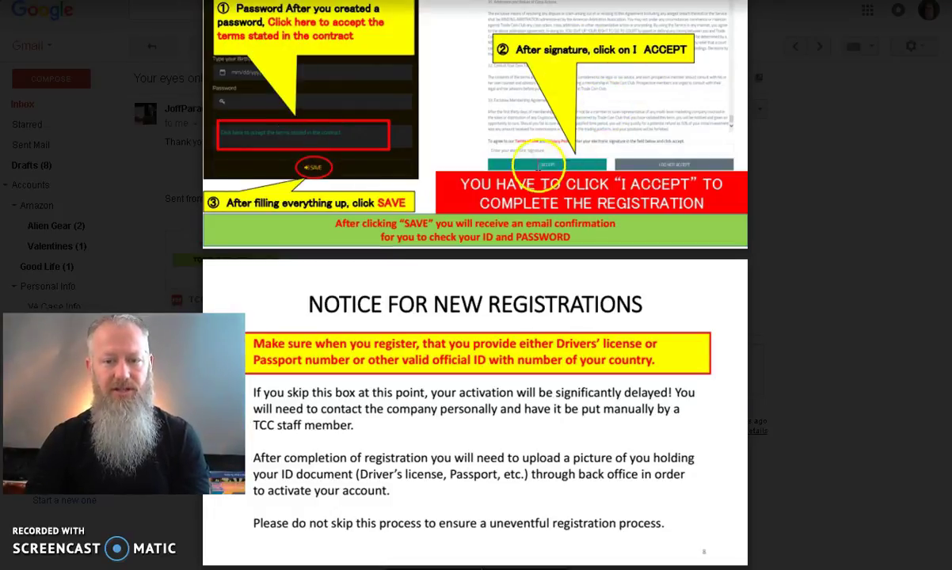
pyautogui.scroll(-2, 642, 222)
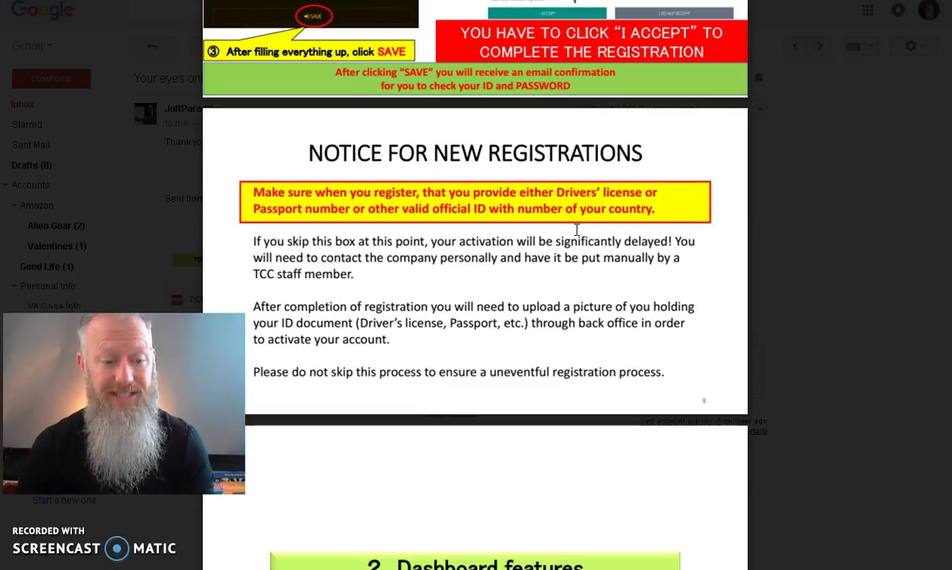
# Step: Scroll the manual through the '2 Dashboard features' slides, dismissing the Facebook notification
pyautogui.click(583, 233)
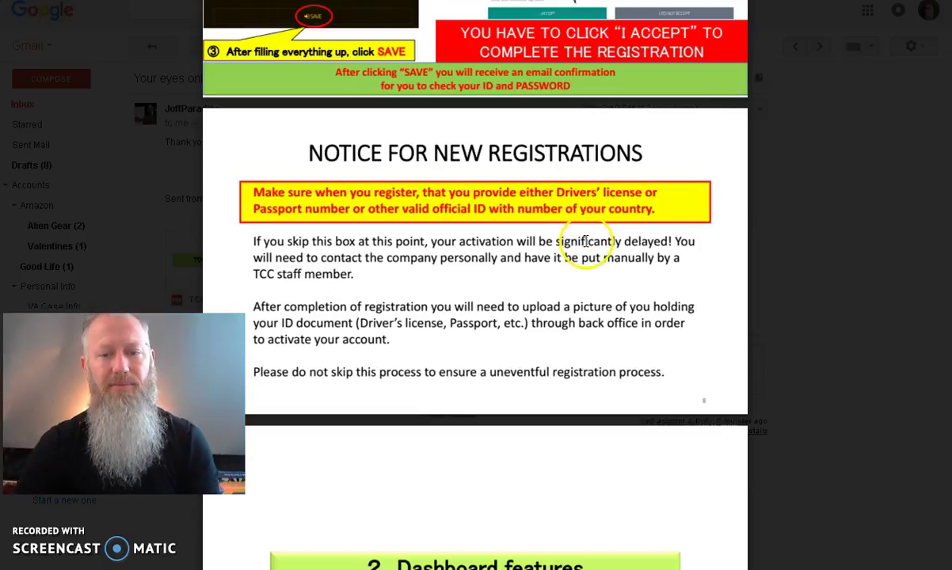
pyautogui.scroll(-2, 768, 297)
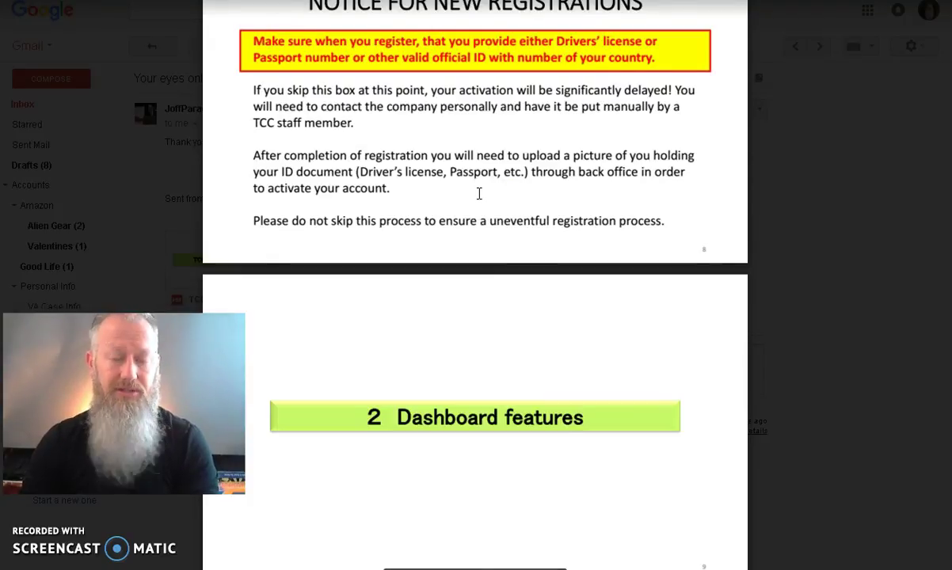
pyautogui.scroll(-2, 479, 193)
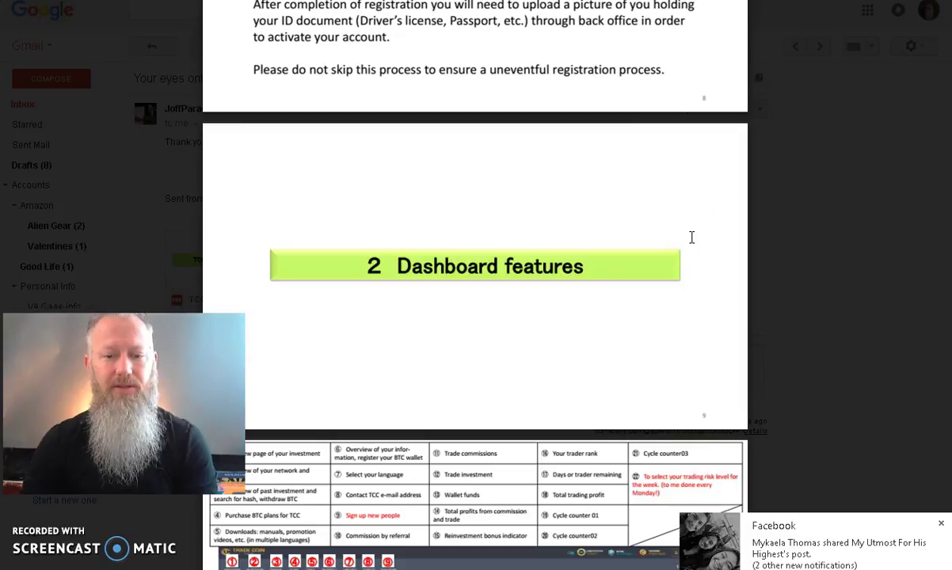
pyautogui.click(940, 523)
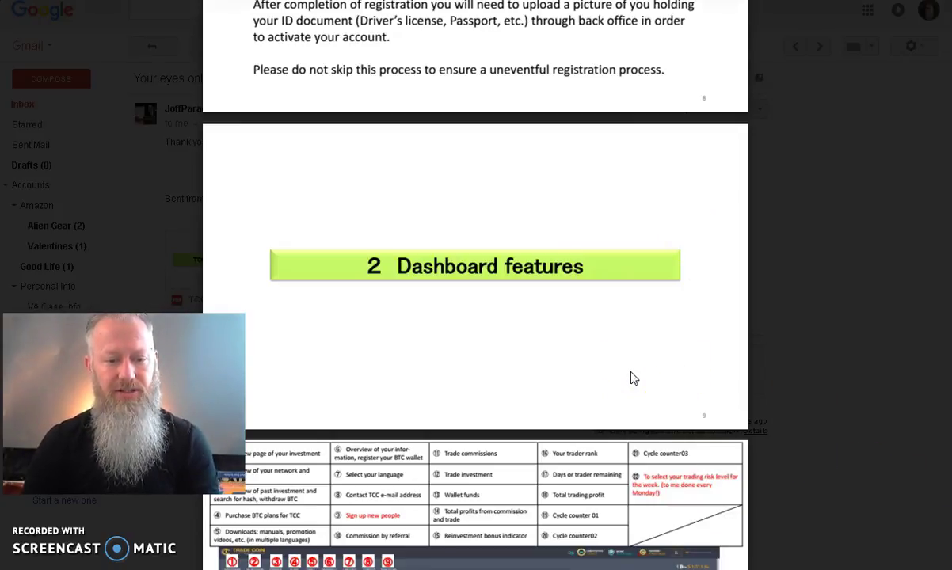
pyautogui.scroll(-2, 547, 240)
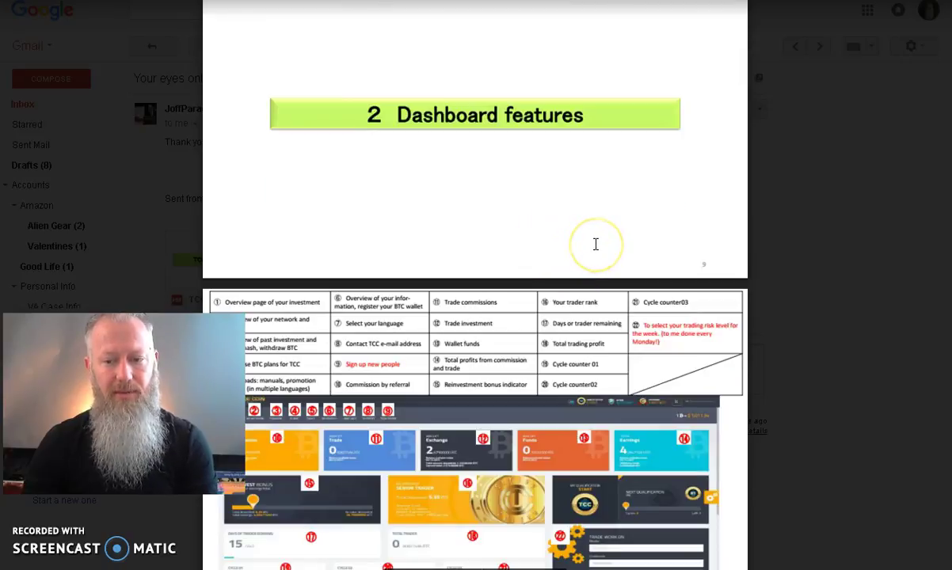
pyautogui.scroll(-3, 595, 245)
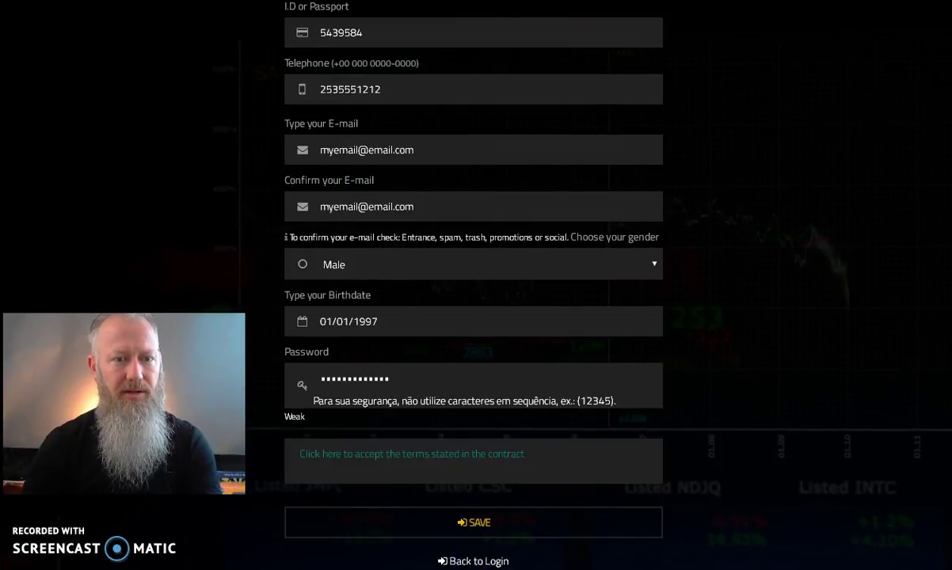
# Step: Trim the site address back to the root to reach the login page
pyautogui.press('BackSpace')
pyautogui.press('BackSpace')
pyautogui.press('BackSpace')
pyautogui.press('BackSpace')
pyautogui.press('BackSpace')
pyautogui.press('BackSpace')
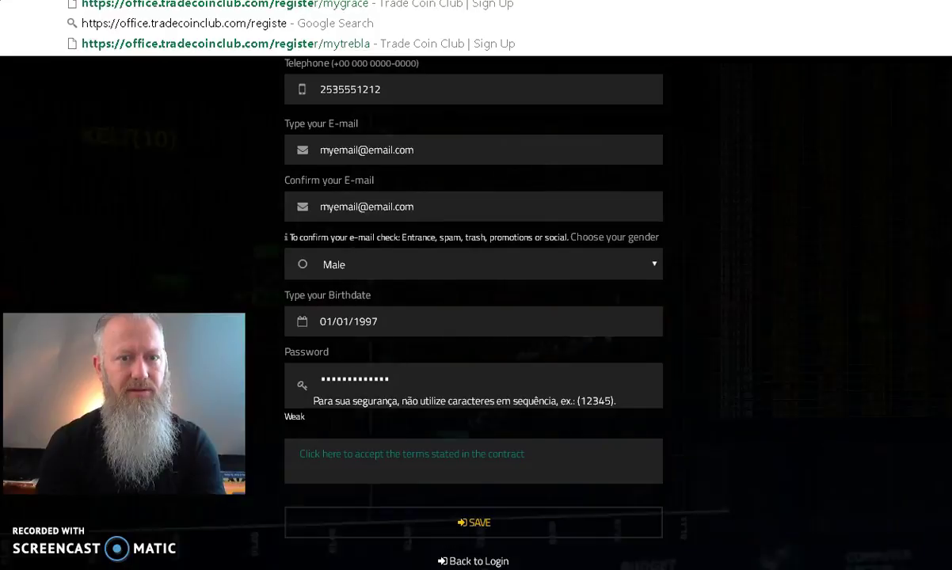
pyautogui.press('BackSpace')
pyautogui.press('BackSpace')
pyautogui.press('Return')
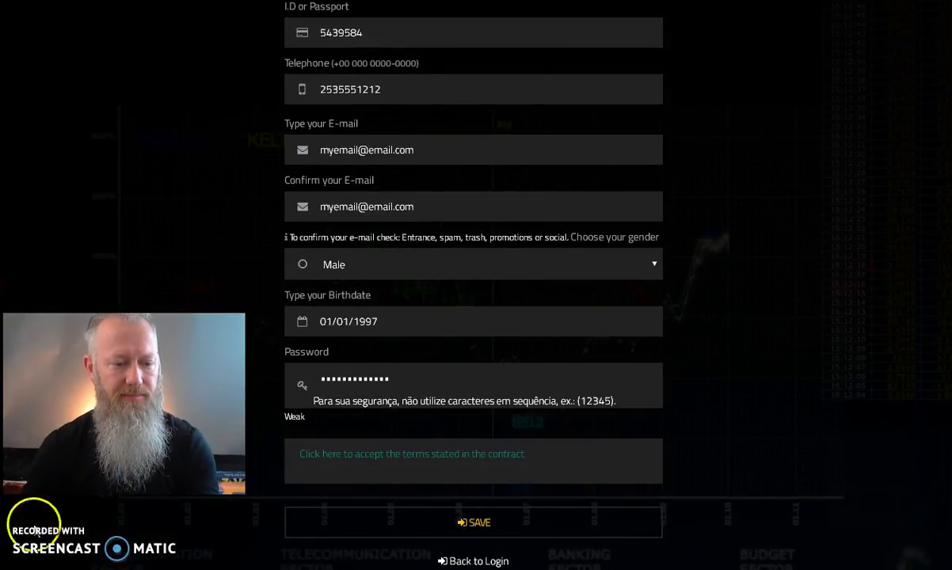
# Step: Sign in with the new account's username and password
pyautogui.click(442, 283)
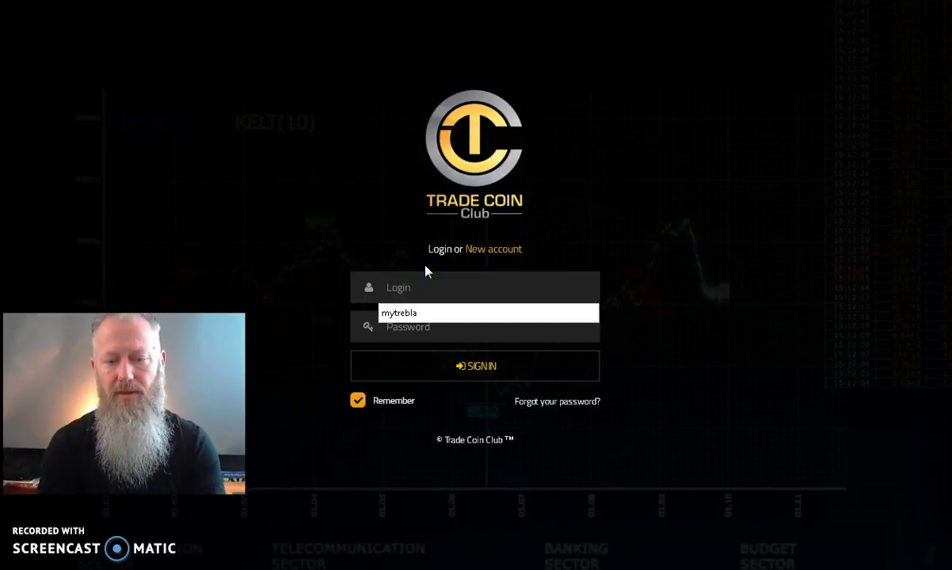
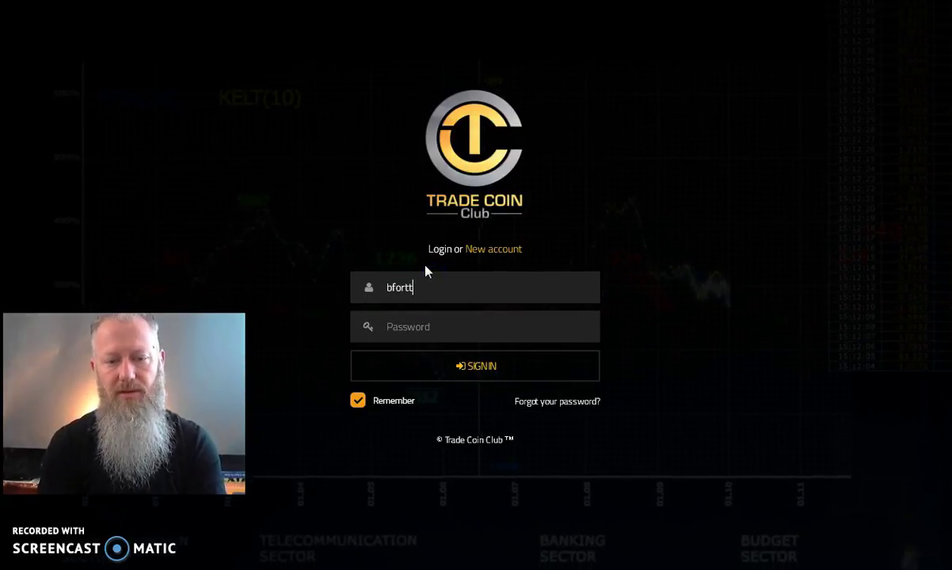
pyautogui.press('Tab')
pyautogui.write('*******')
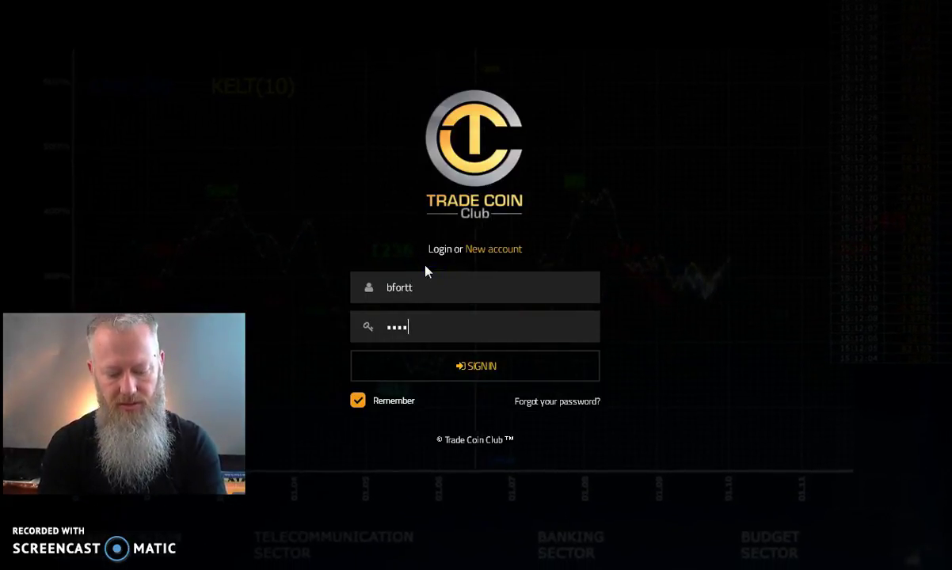
pyautogui.write('*******')
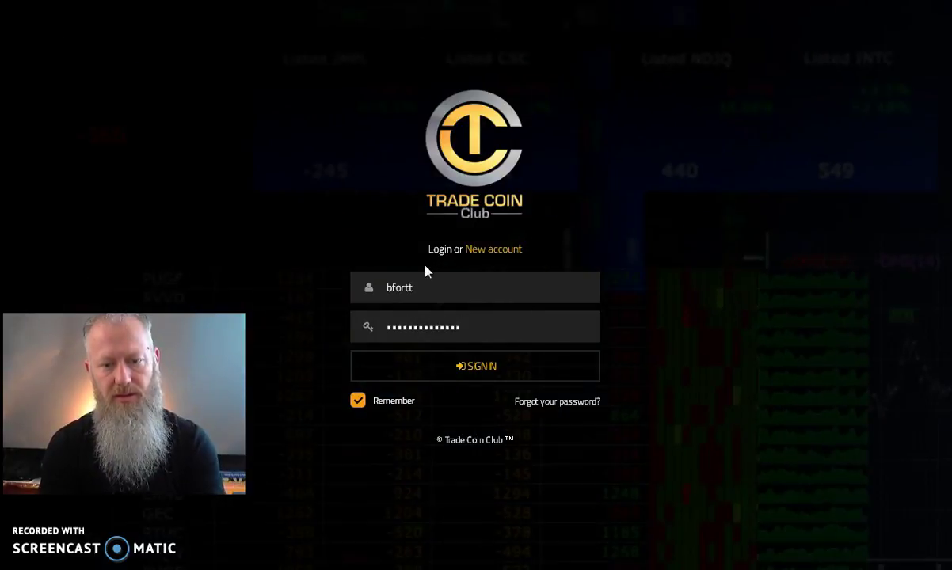
pyautogui.press('BackSpace')
pyautogui.press('BackSpace')
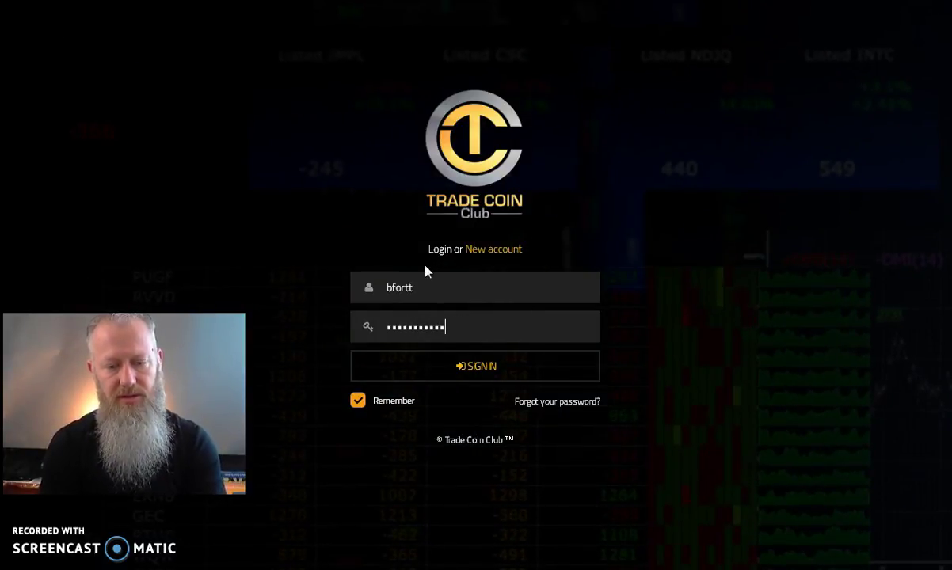
pyautogui.hotkey('ctrl', 'a')
pyautogui.press('BackSpace')
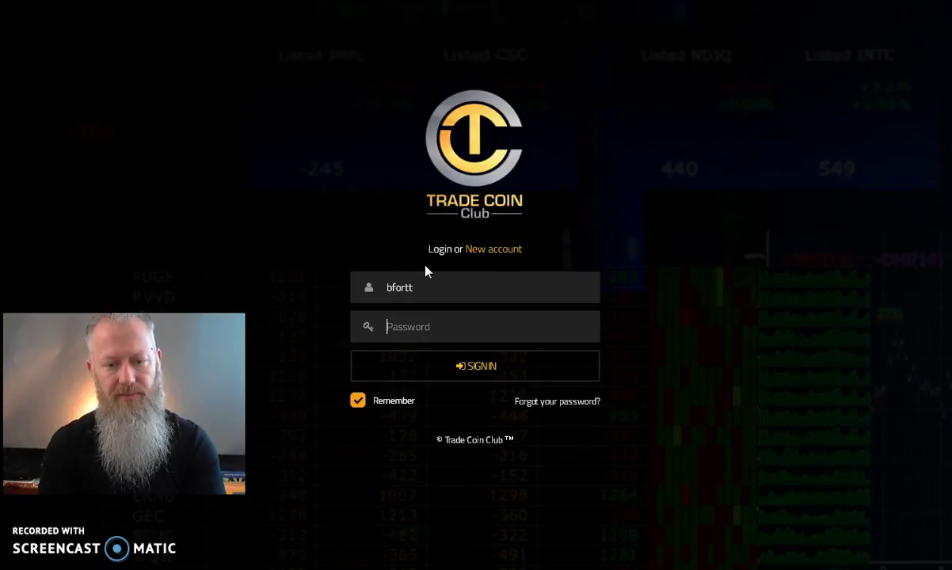
pyautogui.write('••••••••••••••')
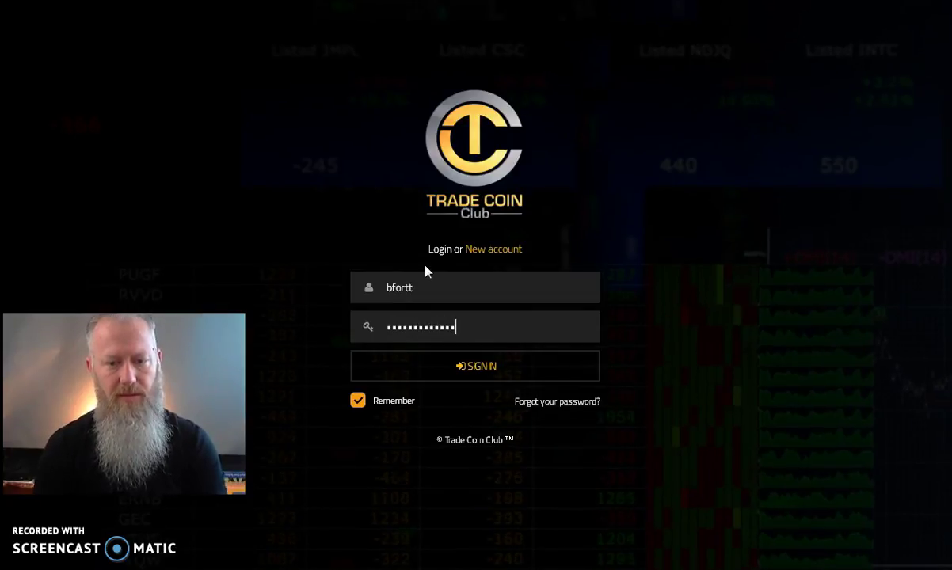
pyautogui.press('Return')
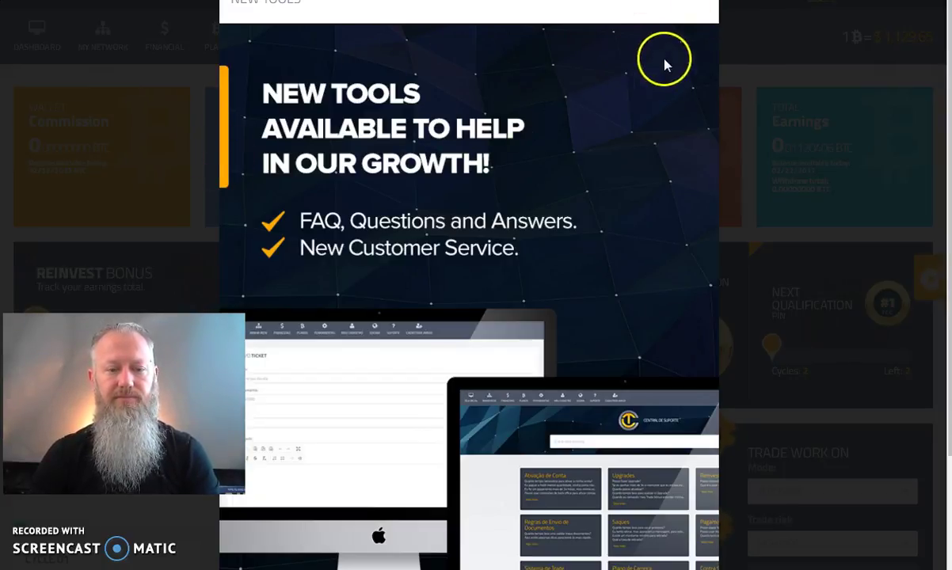
# Step: Dismiss the New Tools popup and point out the My Network, Unilevel Network and Matriz Network options
pyautogui.click(23, 43)
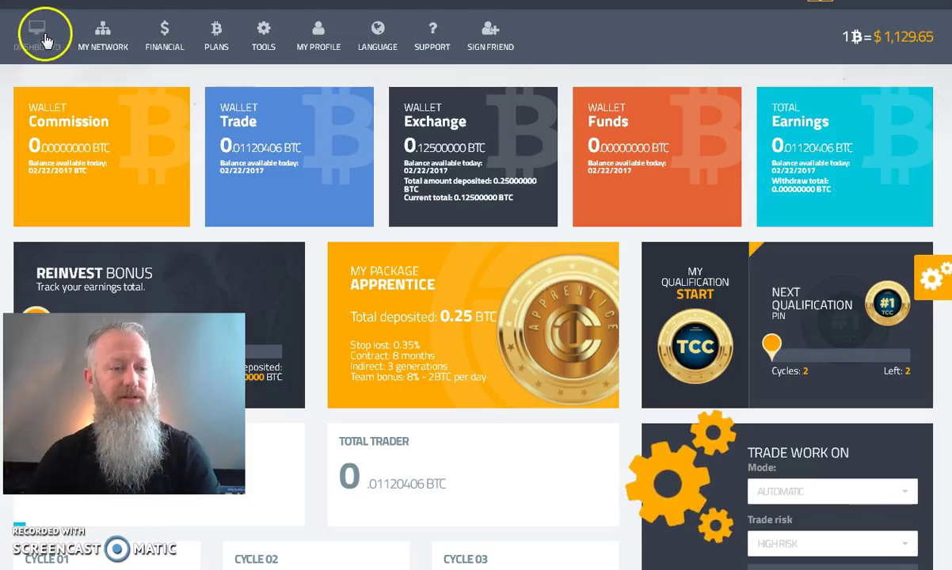
pyautogui.click(56, 135)
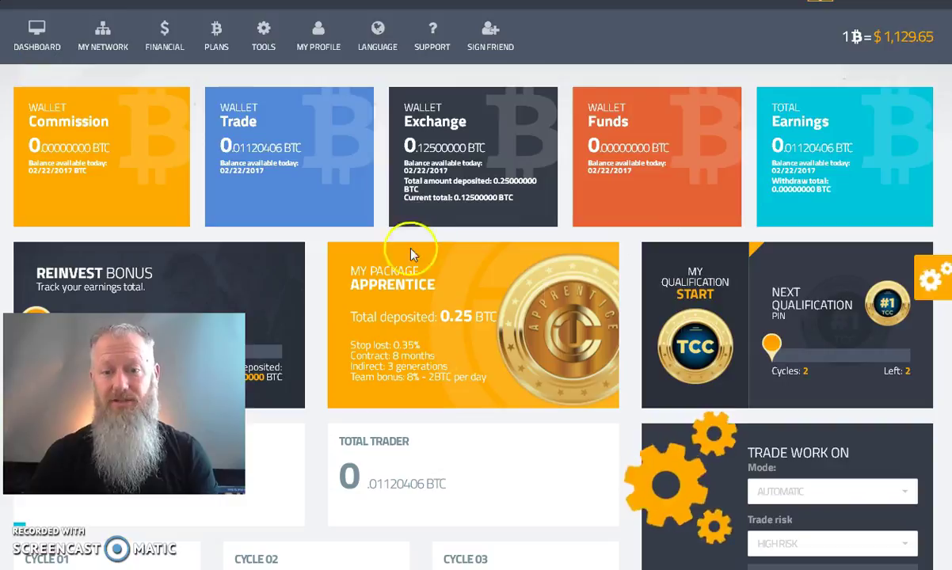
pyautogui.click(103, 40)
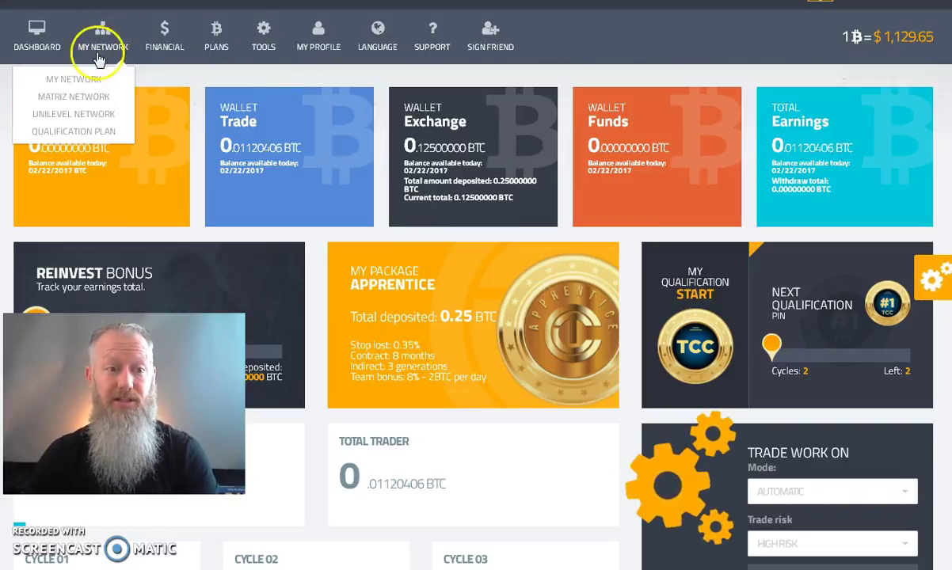
pyautogui.click(88, 80)
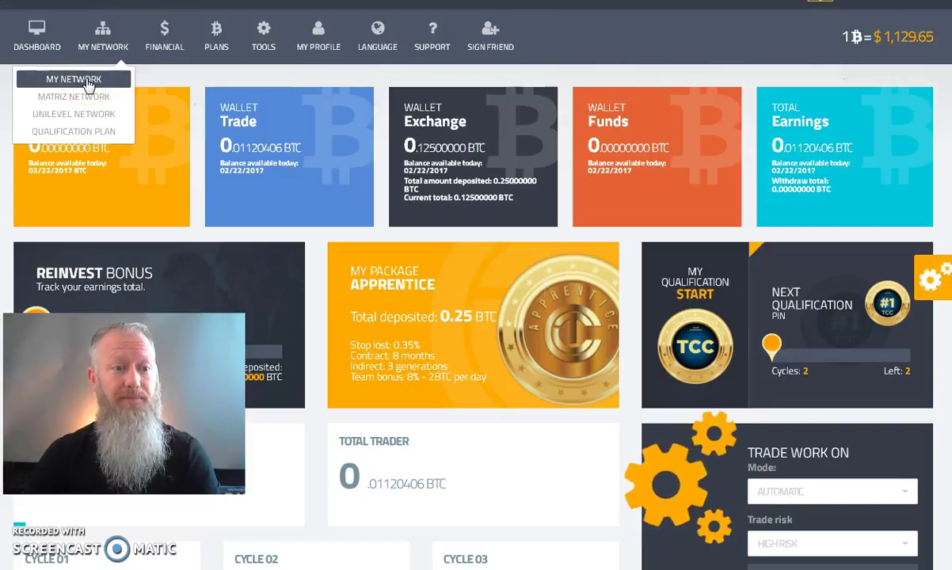
pyautogui.click(85, 118)
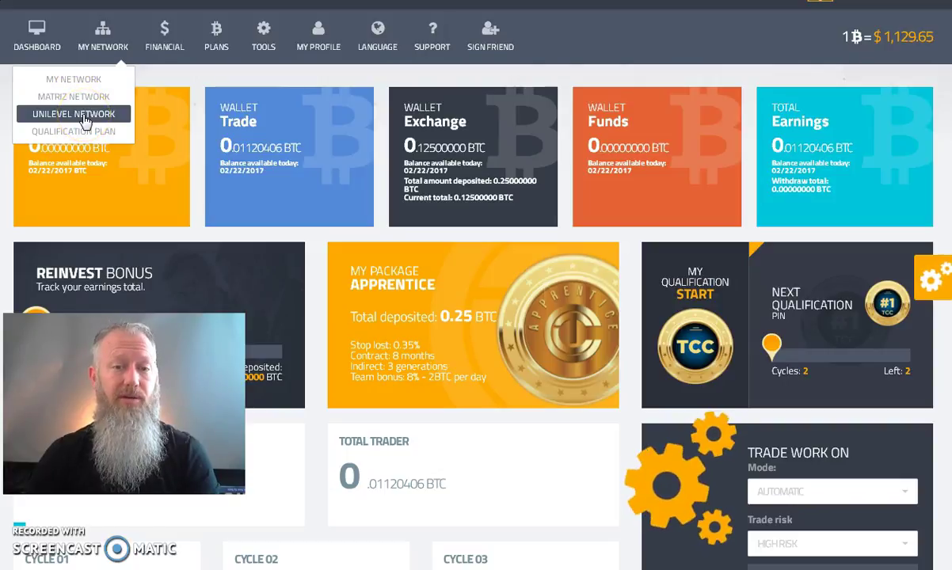
pyautogui.click(88, 98)
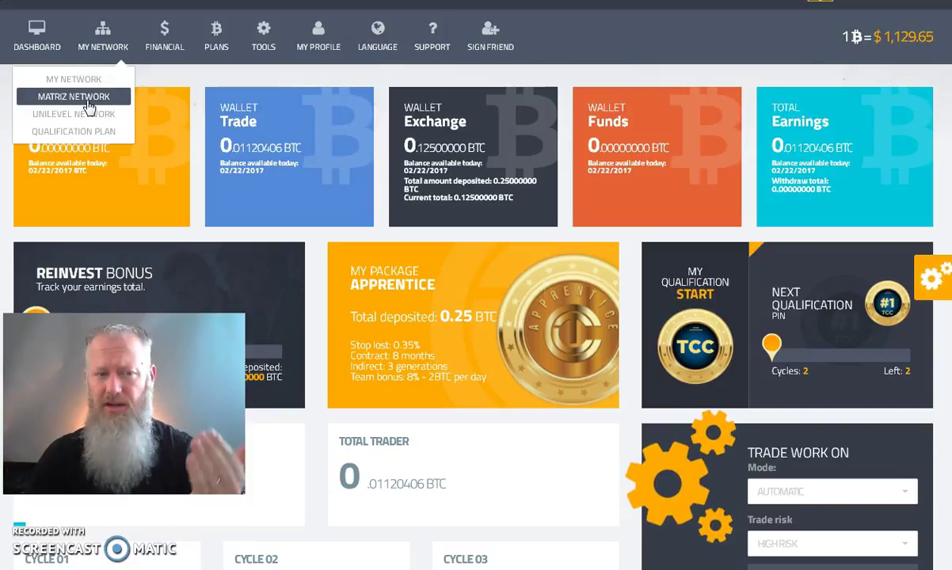
pyautogui.click(165, 39)
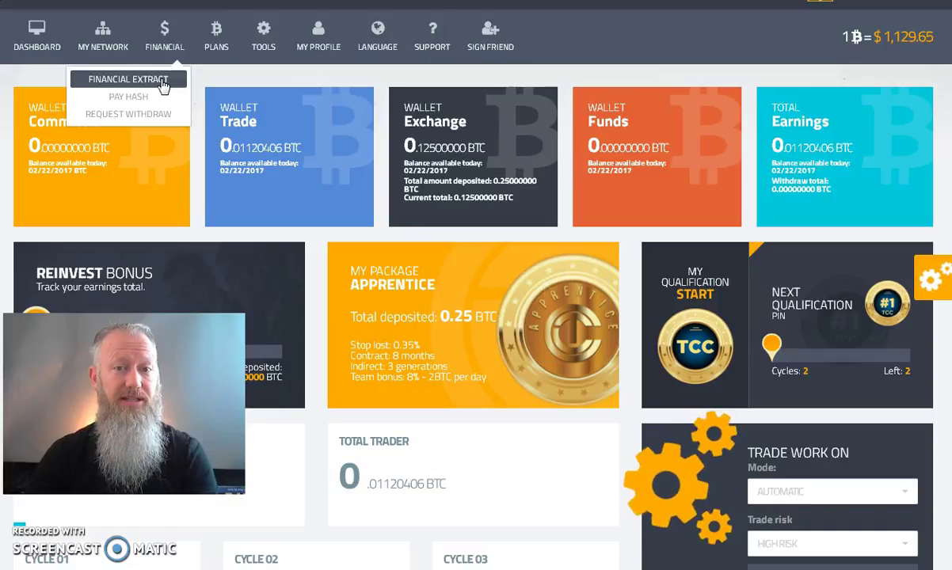
pyautogui.click(145, 96)
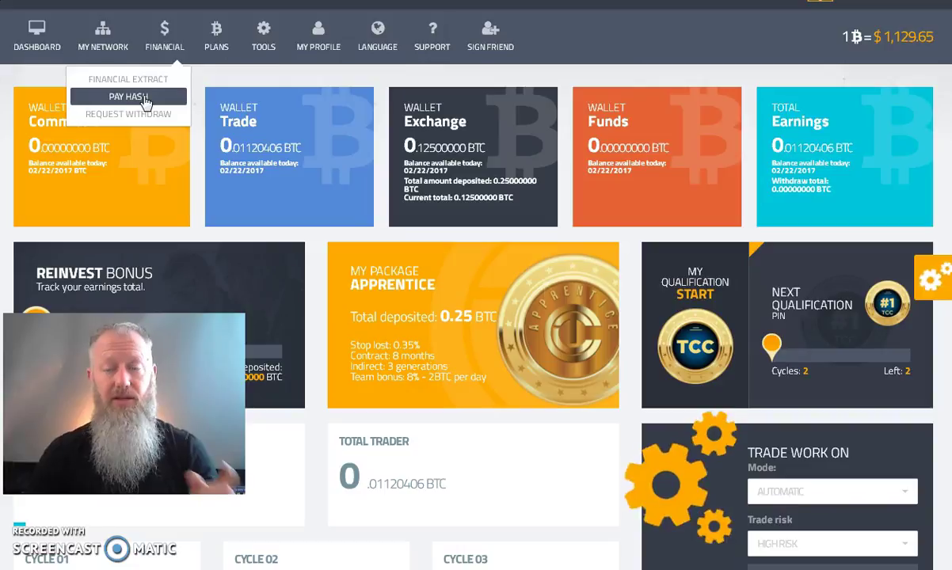
pyautogui.click(128, 95)
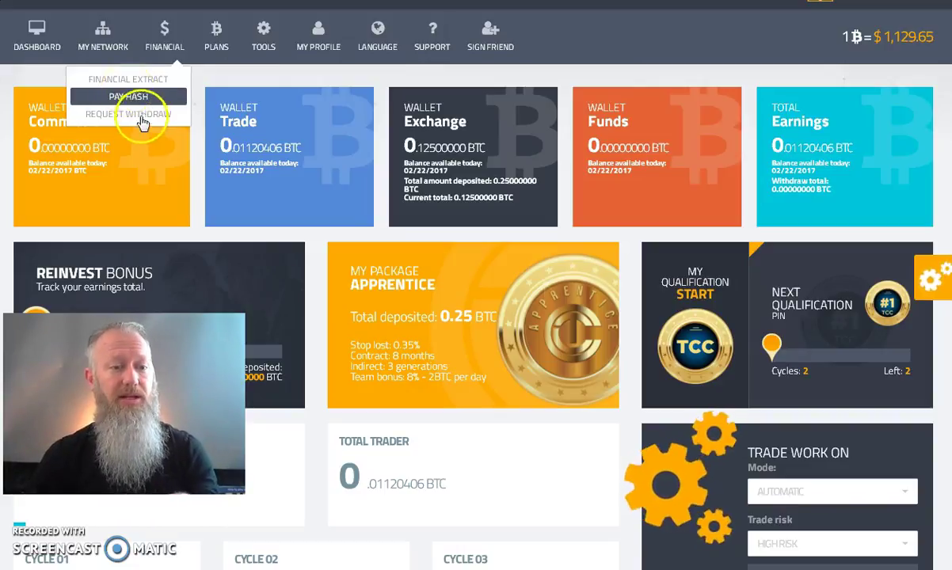
pyautogui.click(135, 97)
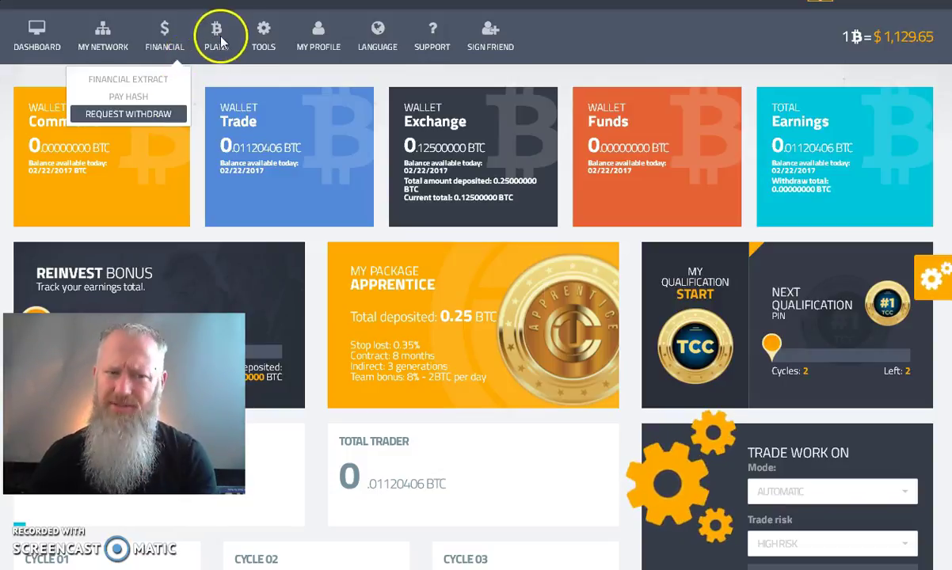
pyautogui.moveTo(212, 36)
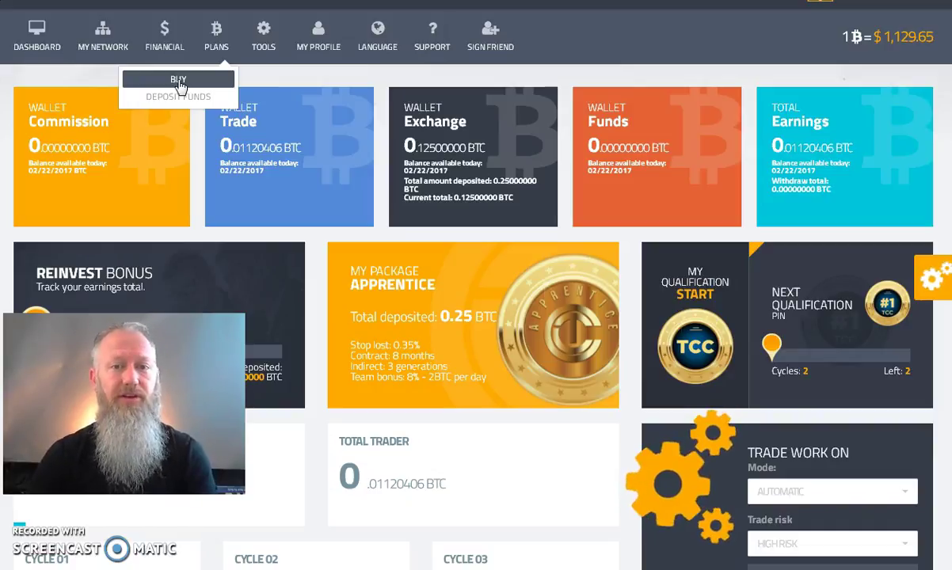
pyautogui.click(180, 105)
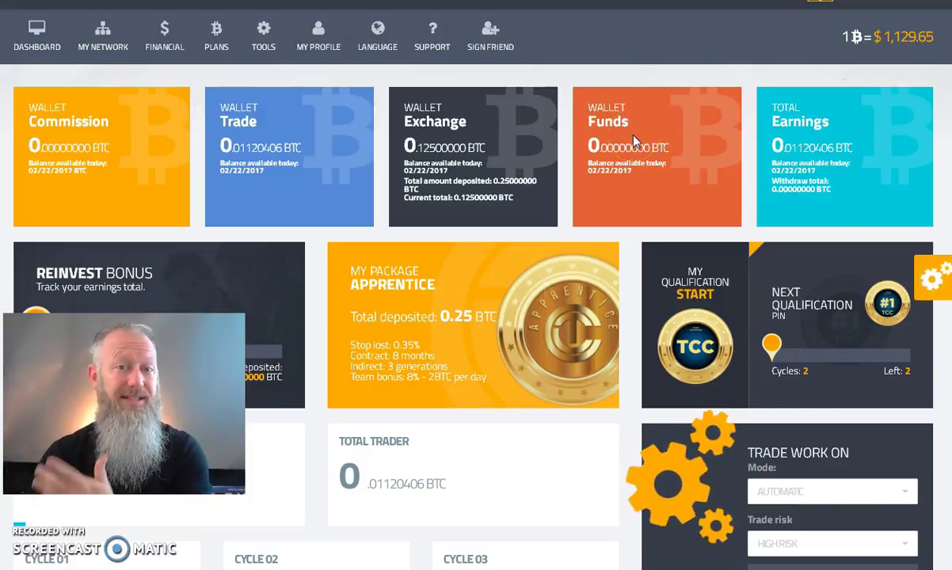
pyautogui.click(264, 40)
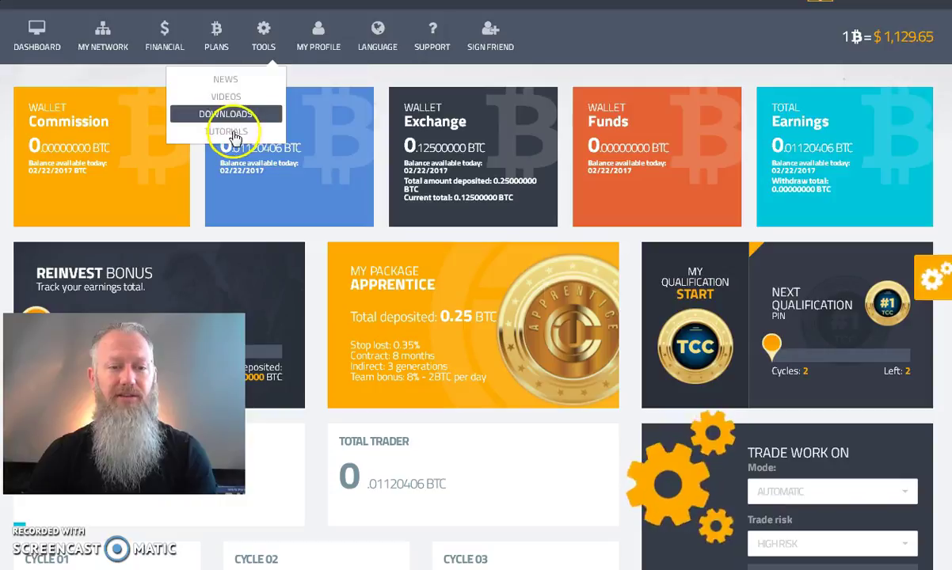
pyautogui.click(316, 36)
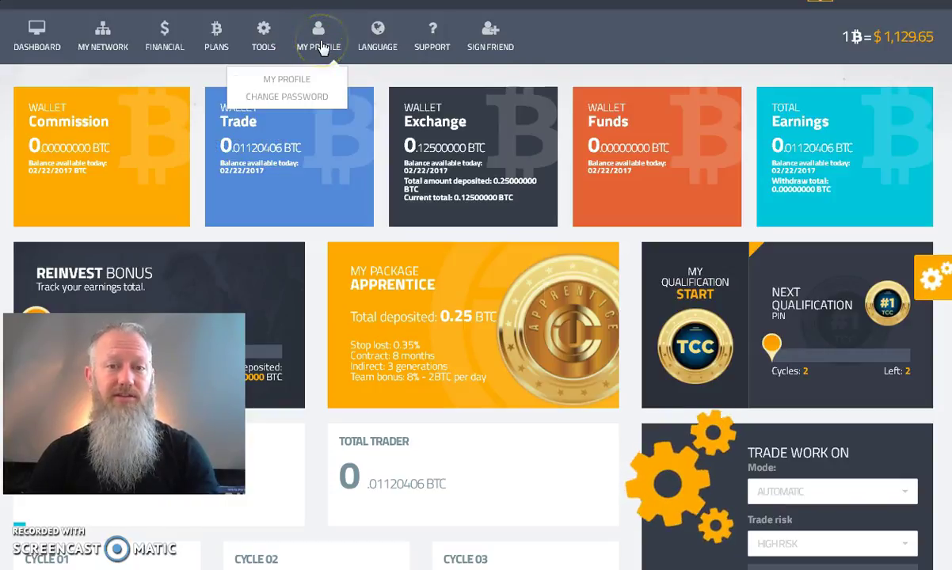
pyautogui.click(303, 100)
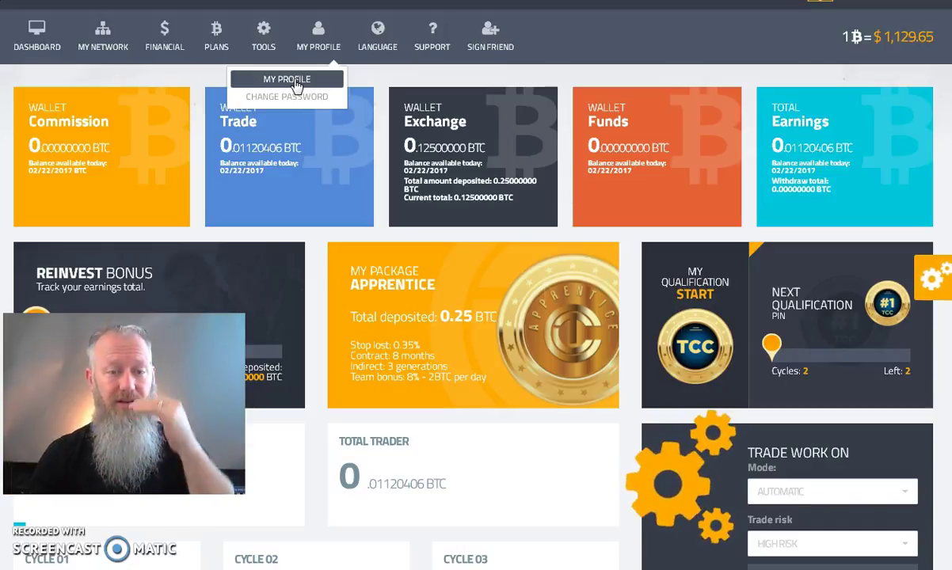
pyautogui.moveTo(382, 41)
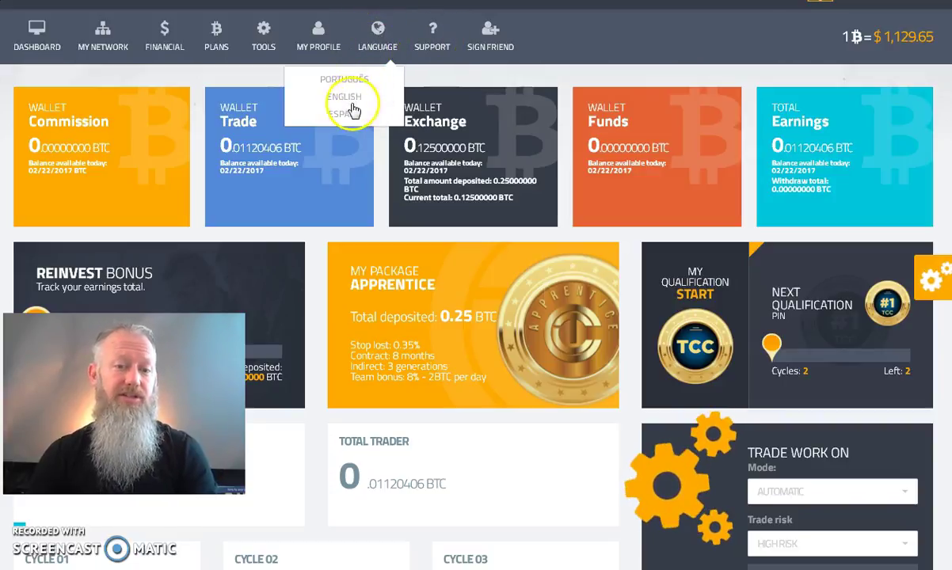
pyautogui.moveTo(433, 34)
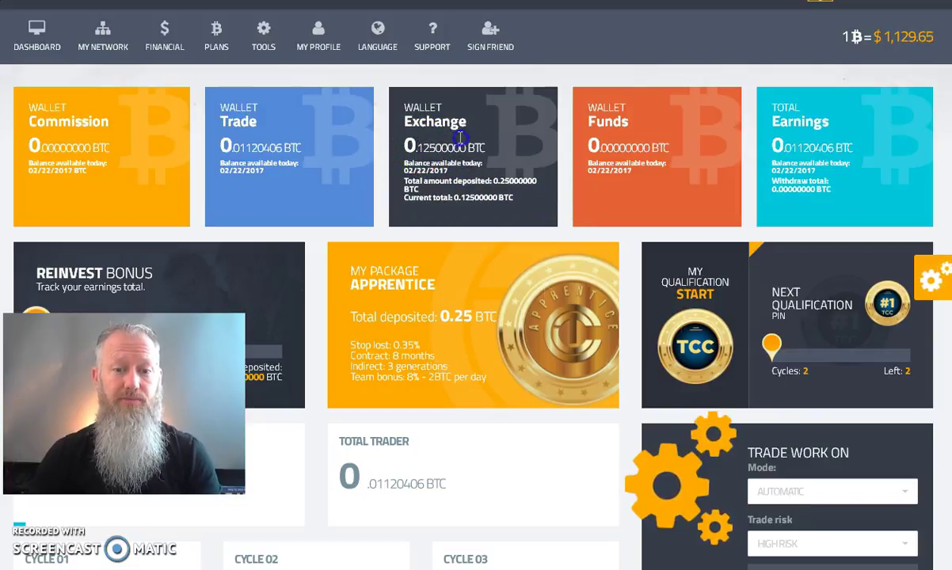
pyautogui.tripleClick(486, 144)
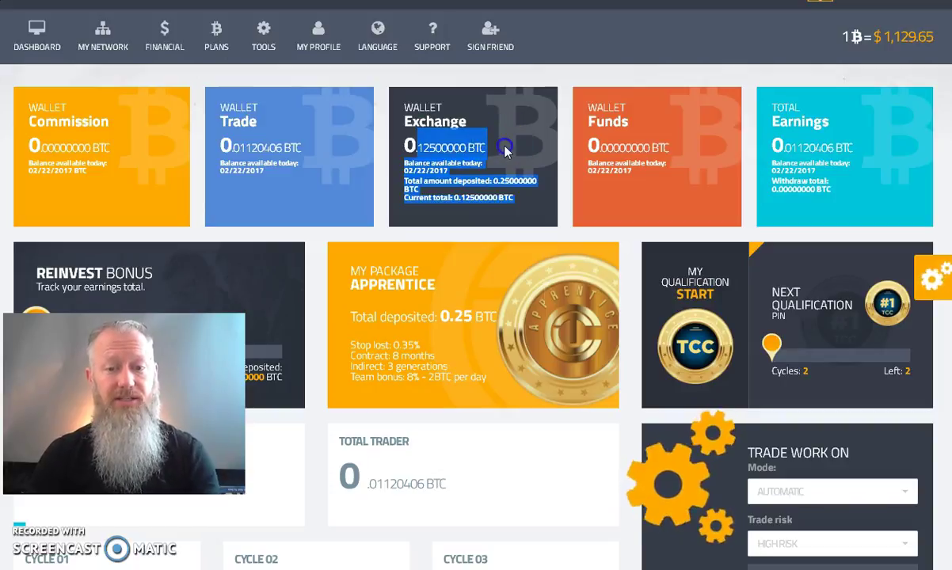
pyautogui.click(473, 136)
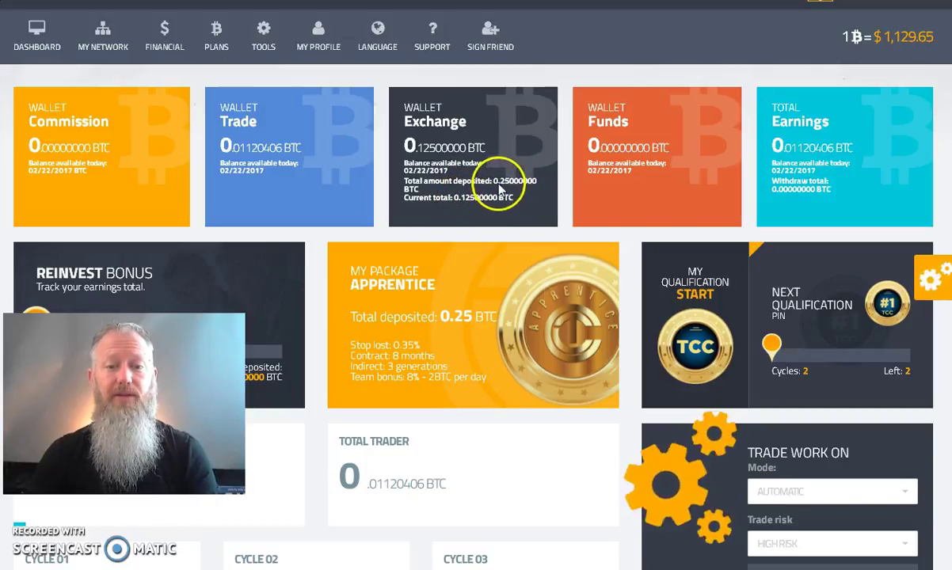
pyautogui.click(493, 182)
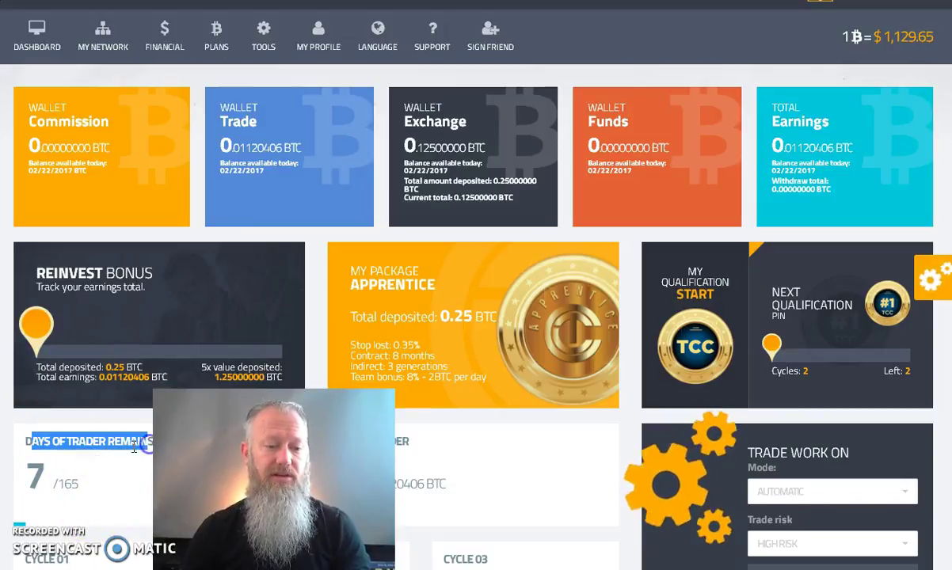
pyautogui.moveTo(148, 444); pyautogui.dragTo(27, 441)
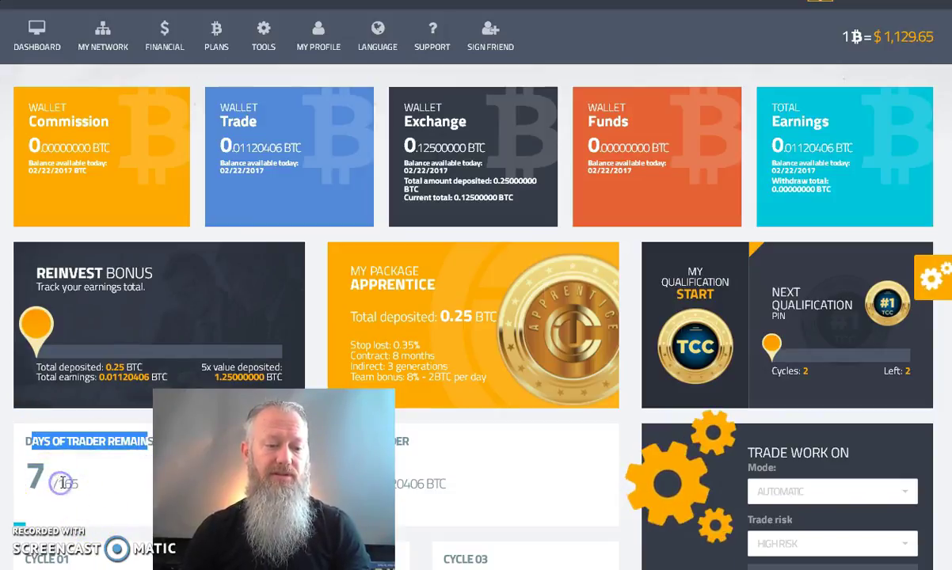
pyautogui.click(50, 482)
pyautogui.doubleClick(68, 483)
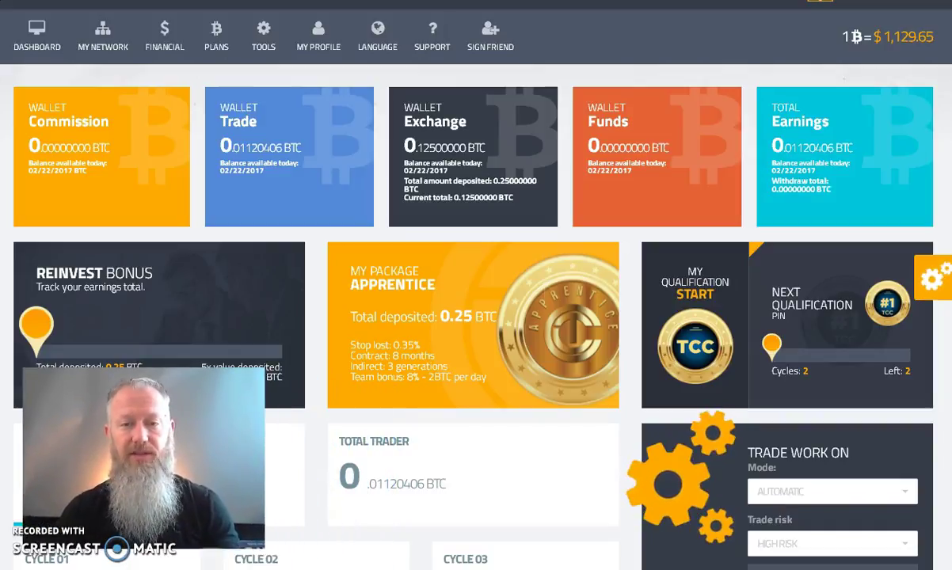
pyautogui.click(402, 434)
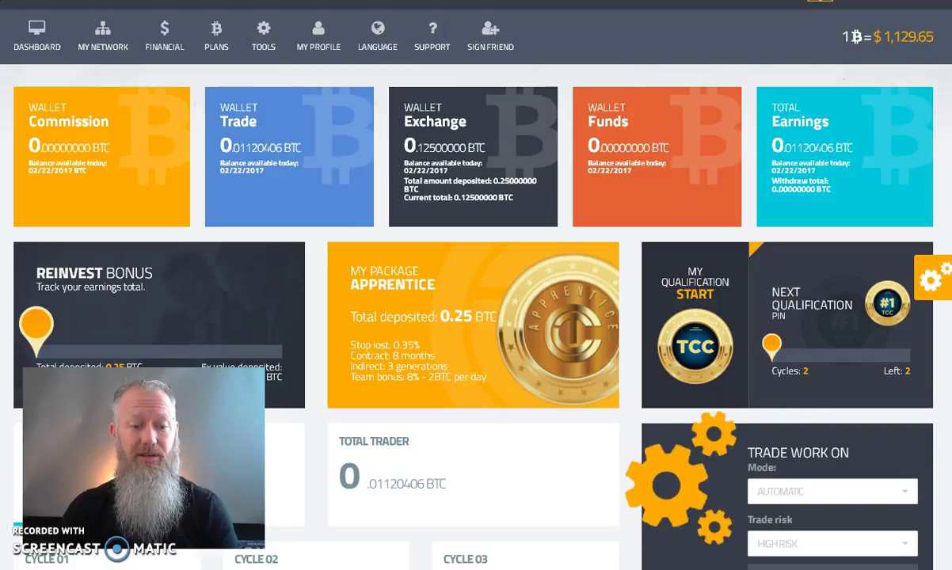
# Step: Switch back to the TCC manual's PDF preview in Gmail
pyautogui.hotkey('ctrl', 'Tab')
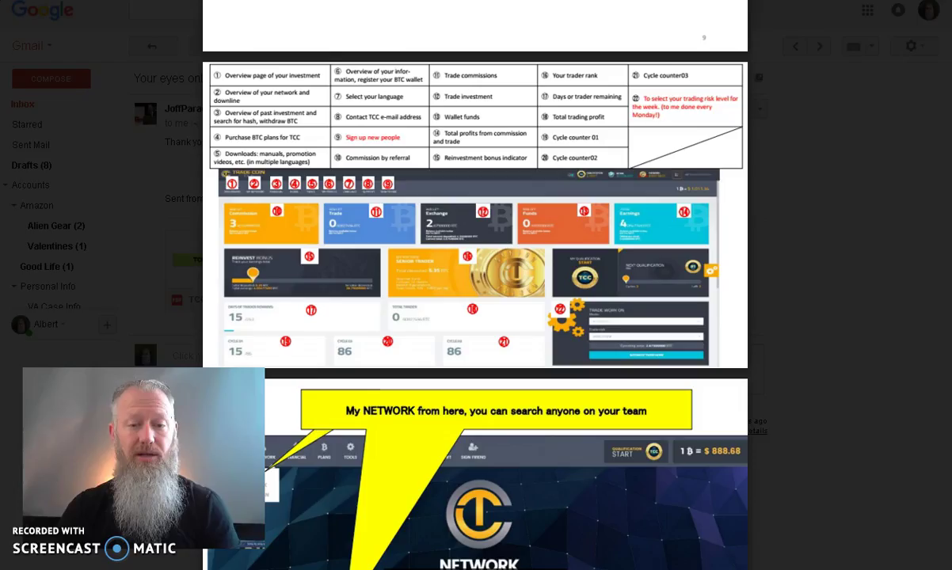